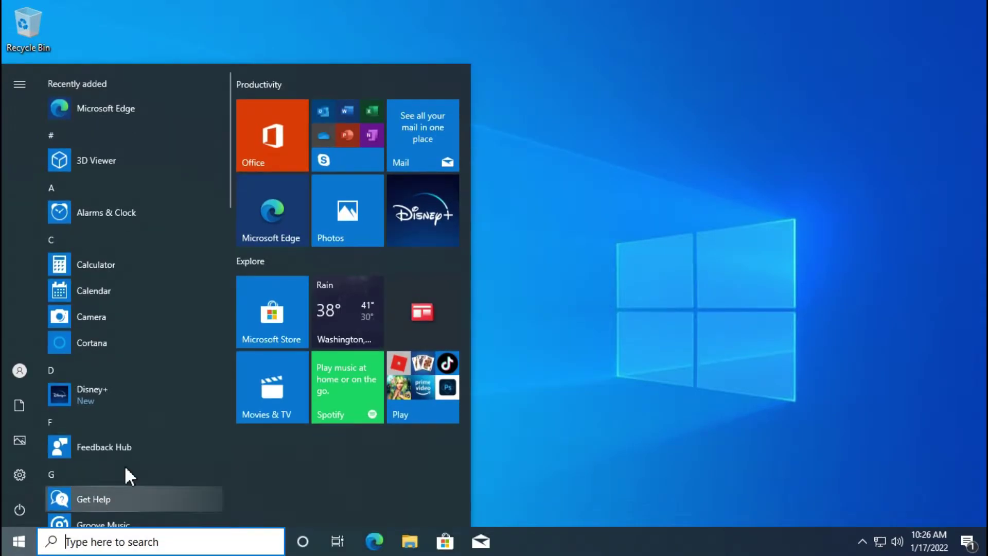
- Open Settings' Apps & features page and scroll to the bottom of the installed apps list
{"action": "mouse_move", "coordinate": [230, 102]}
{"action": "left_mouse_down"}
{"action": "mouse_move", "coordinate": [246, 213]}
{"action": "mouse_move", "coordinate": [228, 425]}
{"action": "left_mouse_up"}
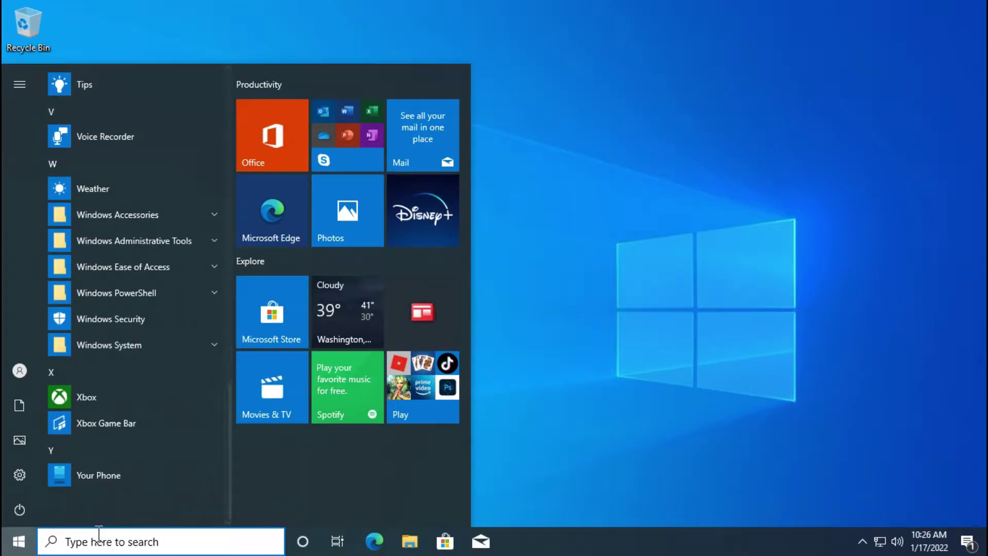
{"action": "left_click", "coordinate": [17, 474]}
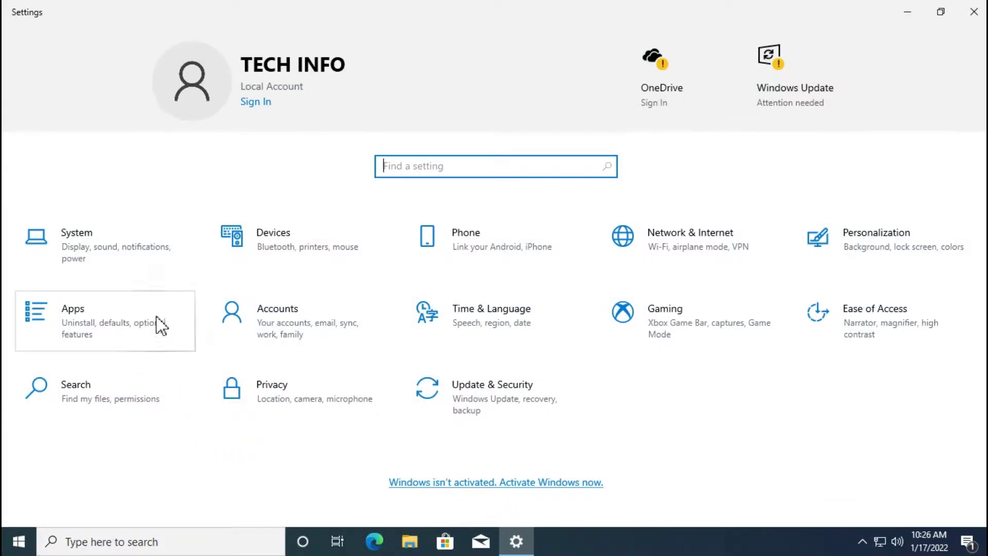
{"action": "left_click", "coordinate": [159, 324]}
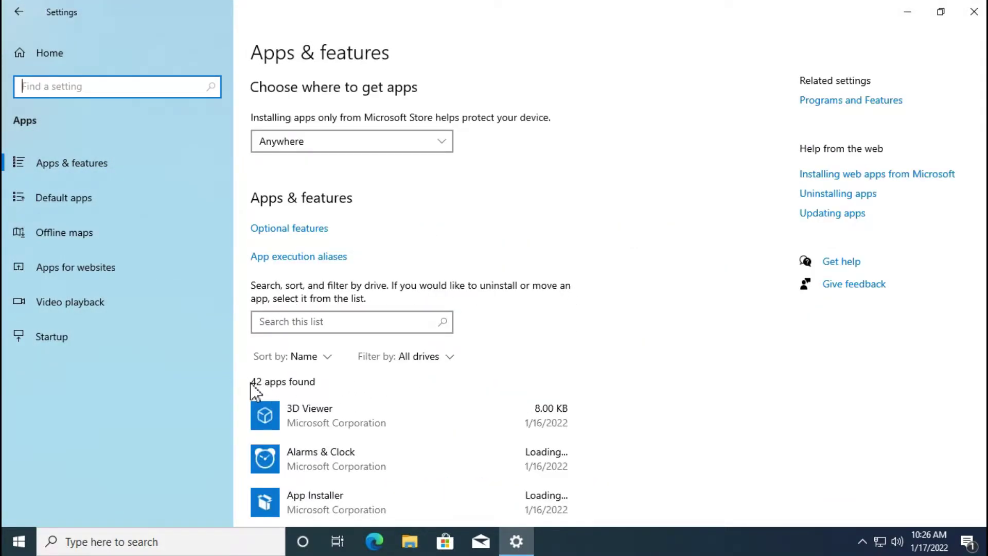
{"action": "scroll", "coordinate": [567, 326], "scroll_direction": "down", "scroll_amount": 3}
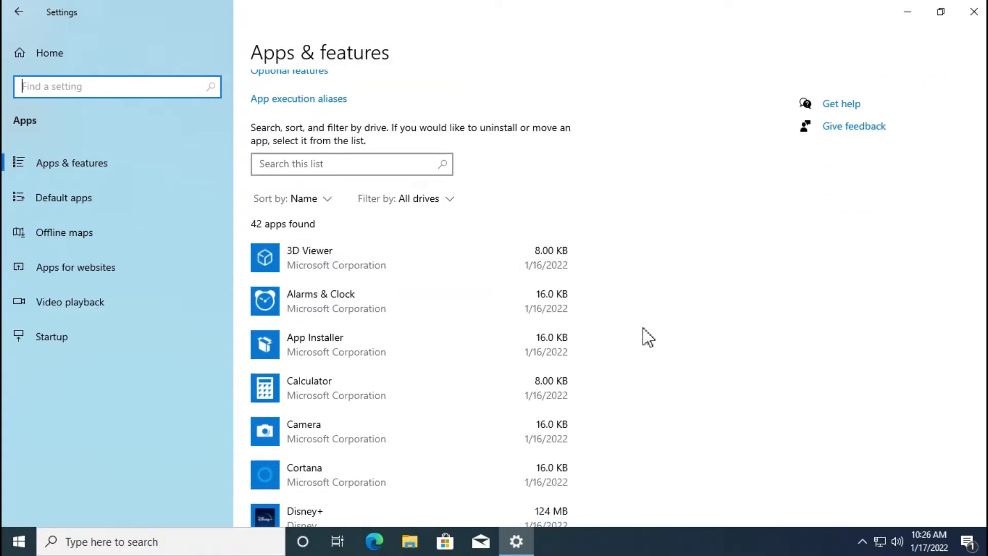
{"action": "scroll", "coordinate": [646, 338], "scroll_direction": "down", "scroll_amount": 4}
{"action": "scroll", "coordinate": [619, 296], "scroll_direction": "down", "scroll_amount": 4}
{"action": "scroll", "coordinate": [619, 295], "scroll_direction": "down", "scroll_amount": 5}
{"action": "scroll", "coordinate": [616, 285], "scroll_direction": "down", "scroll_amount": 6}
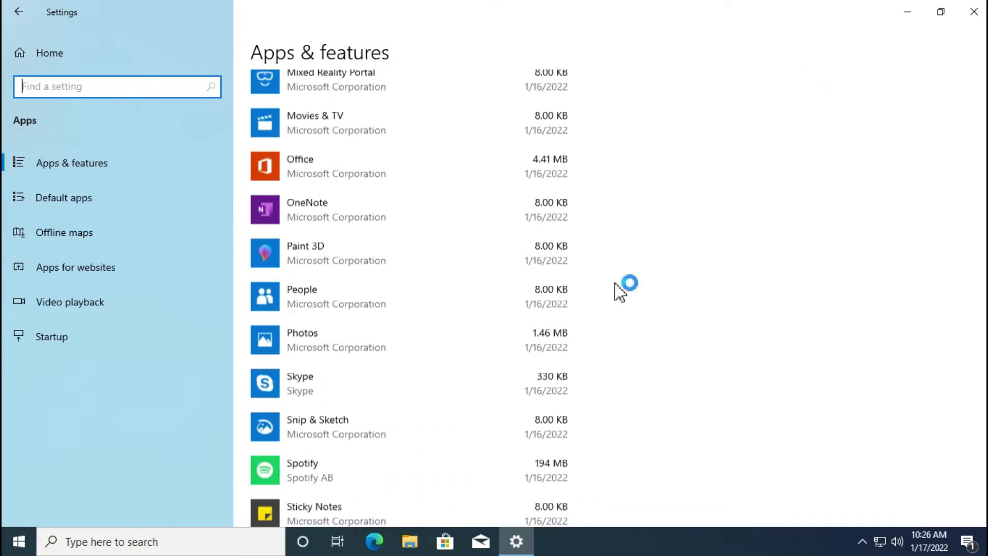
{"action": "scroll", "coordinate": [615, 288], "scroll_direction": "down", "scroll_amount": 2}
{"action": "scroll", "coordinate": [614, 286], "scroll_direction": "down", "scroll_amount": 4}
{"action": "scroll", "coordinate": [612, 281], "scroll_direction": "down", "scroll_amount": 4}
{"action": "scroll", "coordinate": [616, 285], "scroll_direction": "down", "scroll_amount": 1}
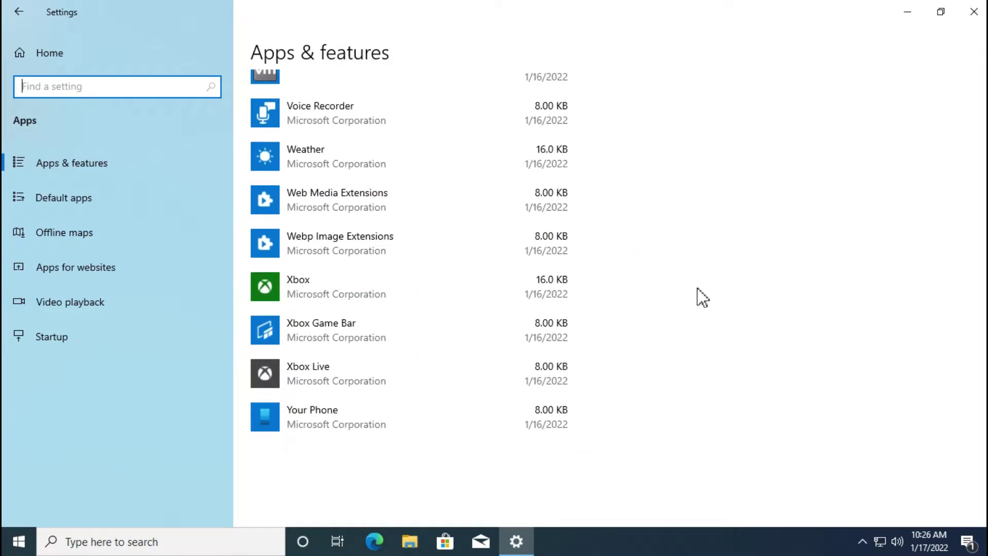
- Close Settings and run an Edge web search for 'windows 10 ltsc download'
{"action": "left_click", "coordinate": [973, 11]}
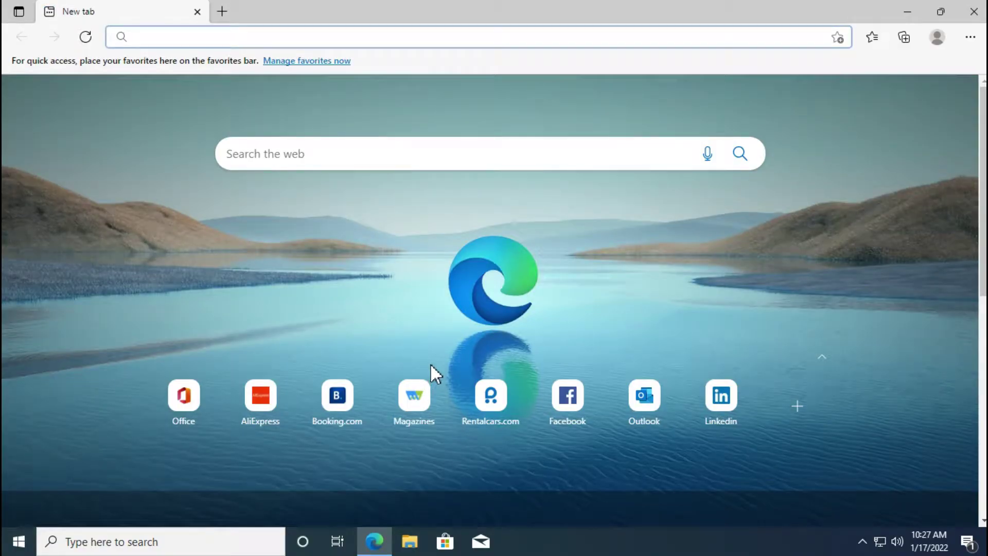
{"action": "type", "text": "windows 10 lt"}
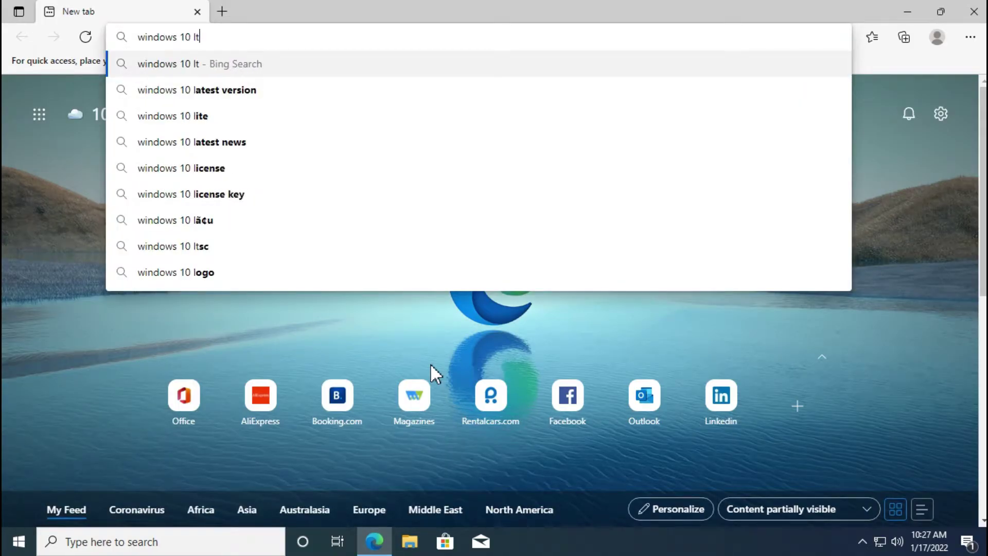
{"action": "type", "text": "sc down"}
{"action": "key", "text": "Return"}
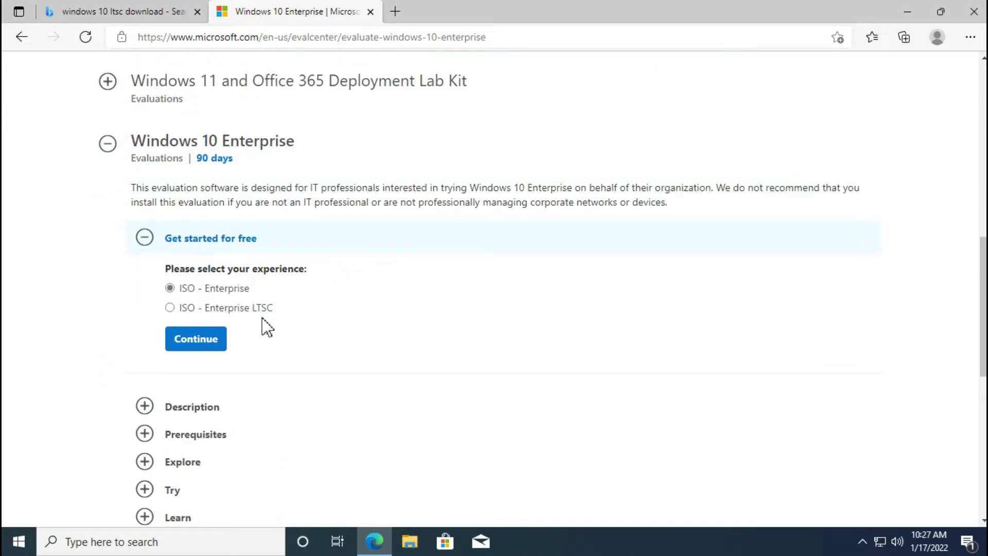
- Choose the Enterprise LTSC ISO and submit the registration form with company size 1 and job title IT or Technical Manager
{"action": "left_click", "coordinate": [170, 307]}
{"action": "left_click", "coordinate": [196, 344]}
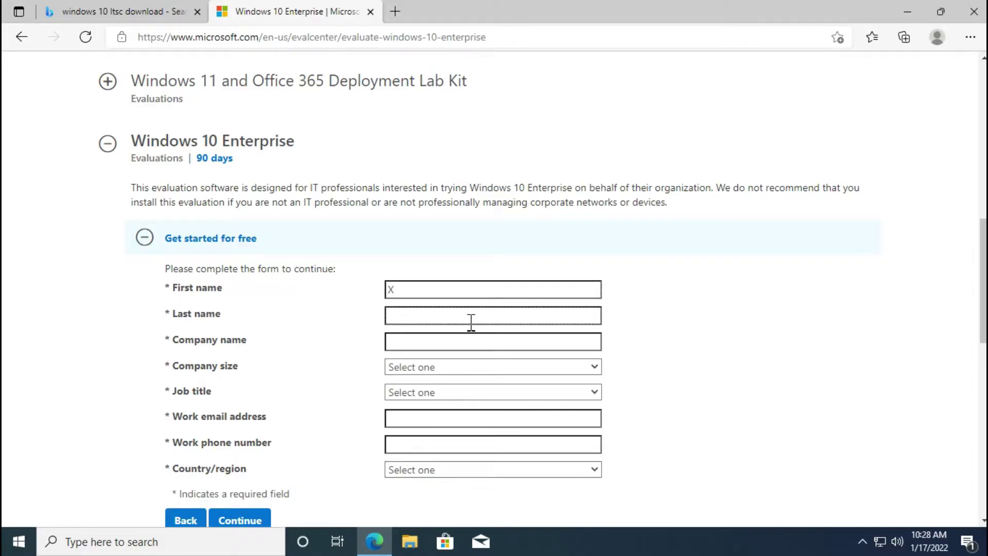
{"action": "type", "text": "Z"}
{"action": "type", "text": "Y"}
{"action": "left_click", "coordinate": [453, 367]}
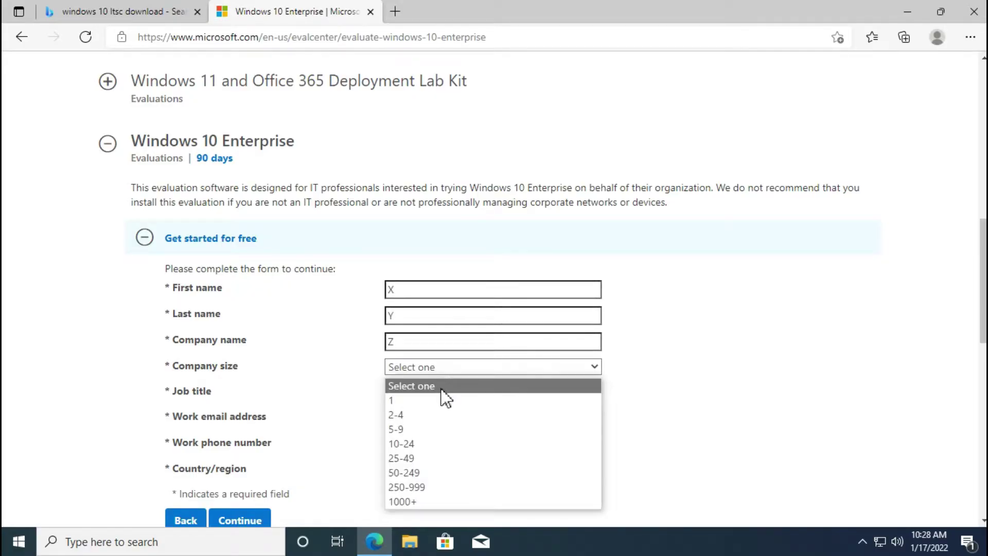
{"action": "left_click", "coordinate": [445, 399]}
{"action": "left_click", "coordinate": [441, 328]}
{"action": "scroll", "coordinate": [690, 346], "scroll_direction": "down", "scroll_amount": 2}
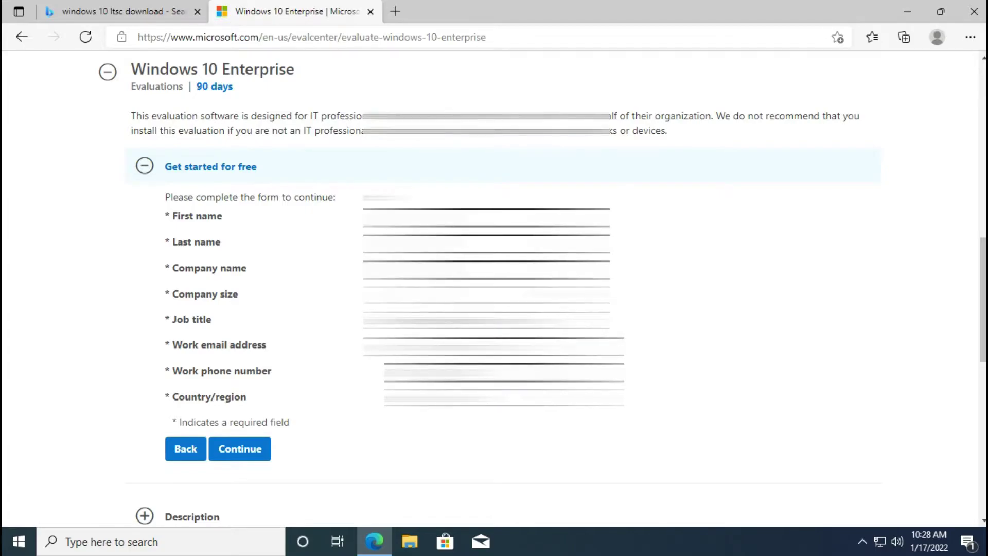
{"action": "scroll", "coordinate": [706, 331], "scroll_direction": "down", "scroll_amount": 2}
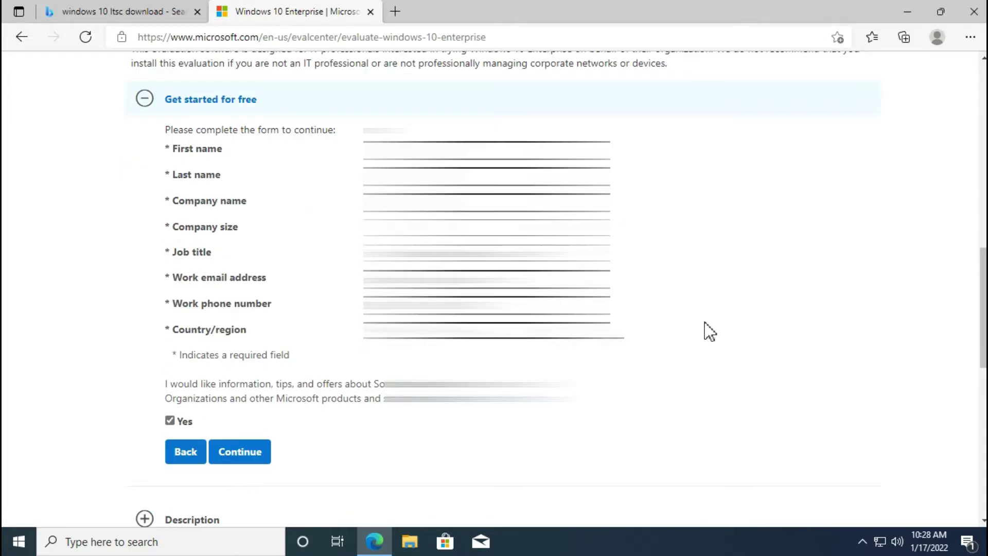
{"action": "left_click", "coordinate": [240, 450]}
- Choose English as the language and download the 64-bit LTSC ISO
{"action": "scroll", "coordinate": [494, 288], "scroll_direction": "up", "scroll_amount": 2}
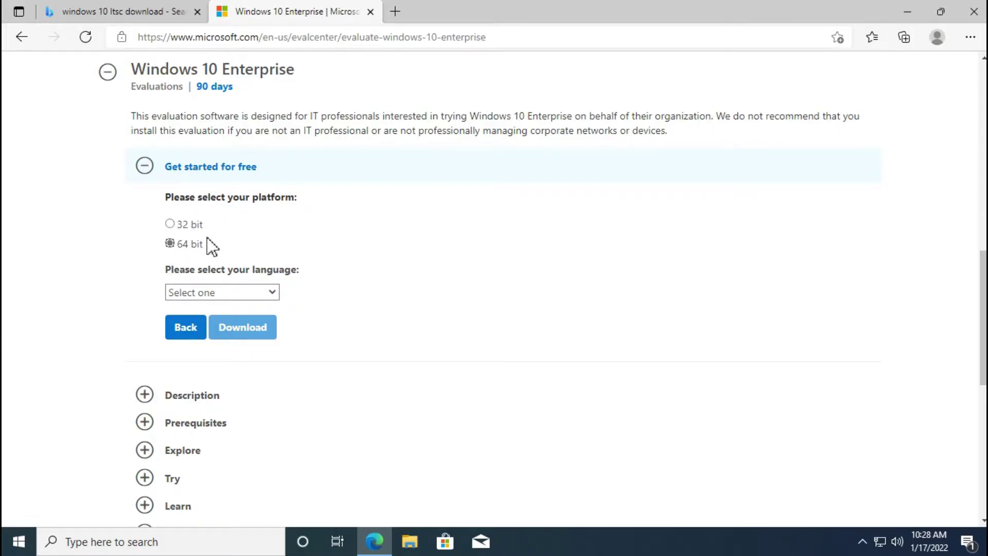
{"action": "left_click", "coordinate": [223, 293]}
{"action": "left_click", "coordinate": [211, 355]}
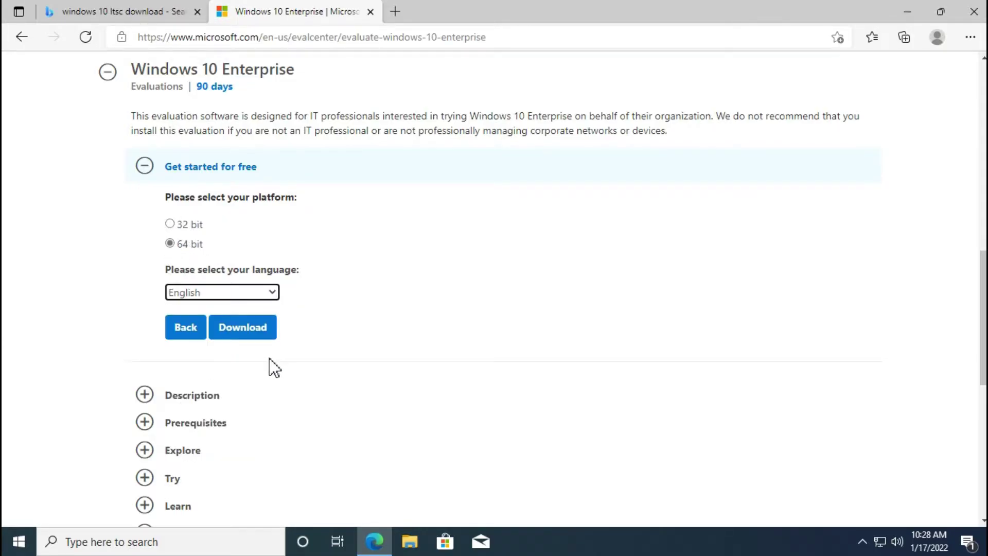
{"action": "left_click", "coordinate": [242, 334]}
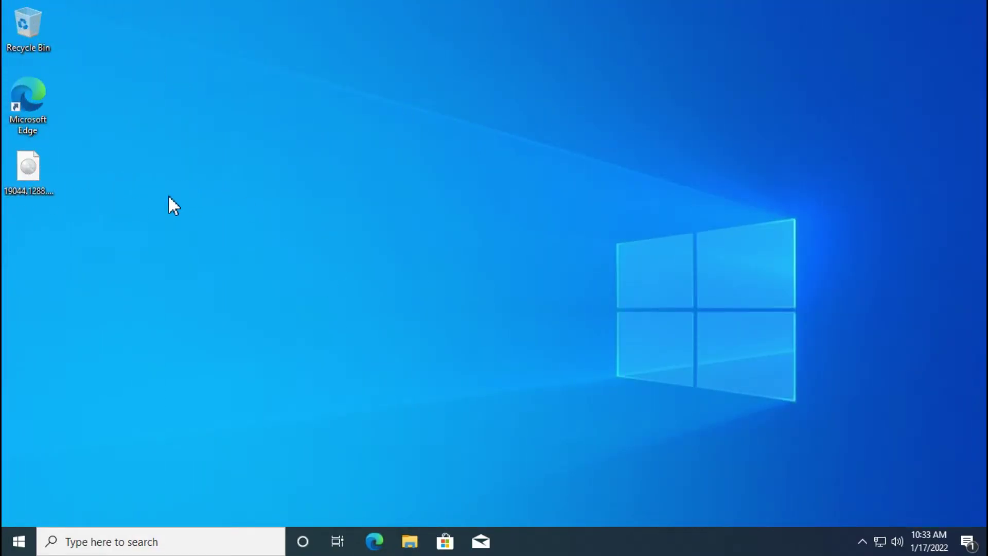
- Launch Edge from the taskbar and search the web for 'rufus'
{"action": "left_click", "coordinate": [378, 542]}
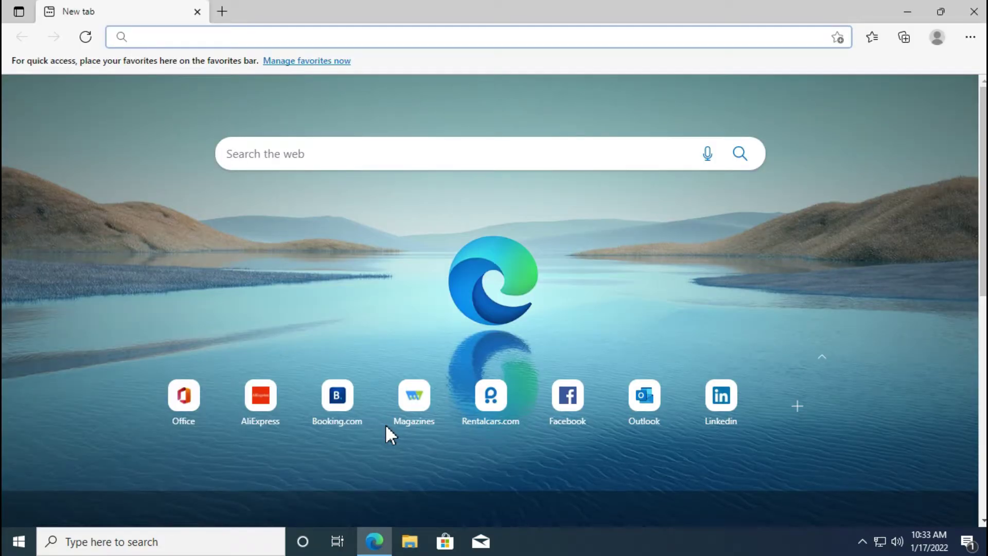
{"action": "type", "text": "rufus"}
{"action": "key", "text": "Return"}
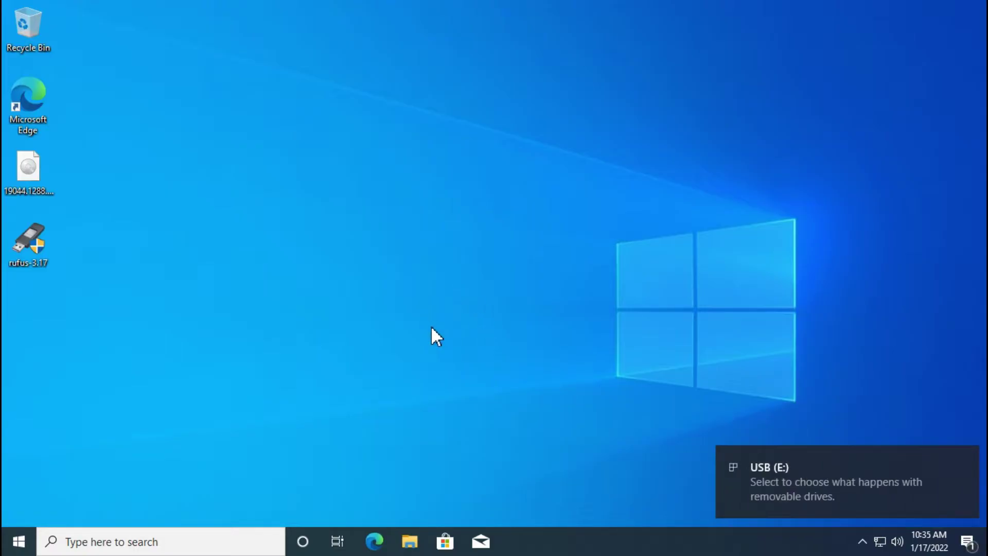
- Launch Rufus from the desktop, allowing device changes and dismissing the update policy prompt
{"action": "left_click", "coordinate": [965, 460]}
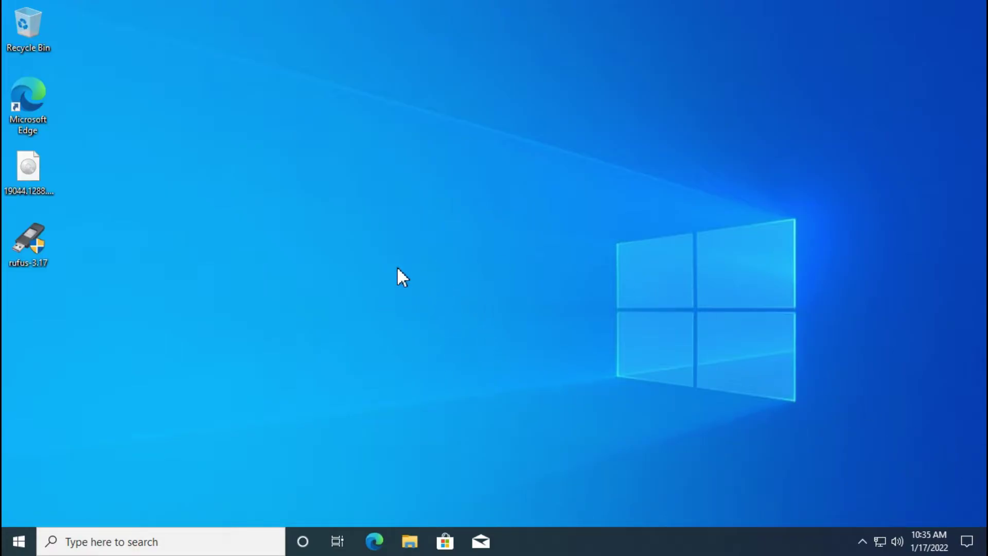
{"action": "double_click", "coordinate": [41, 252]}
{"action": "left_click", "coordinate": [411, 372]}
{"action": "left_click", "coordinate": [621, 286]}
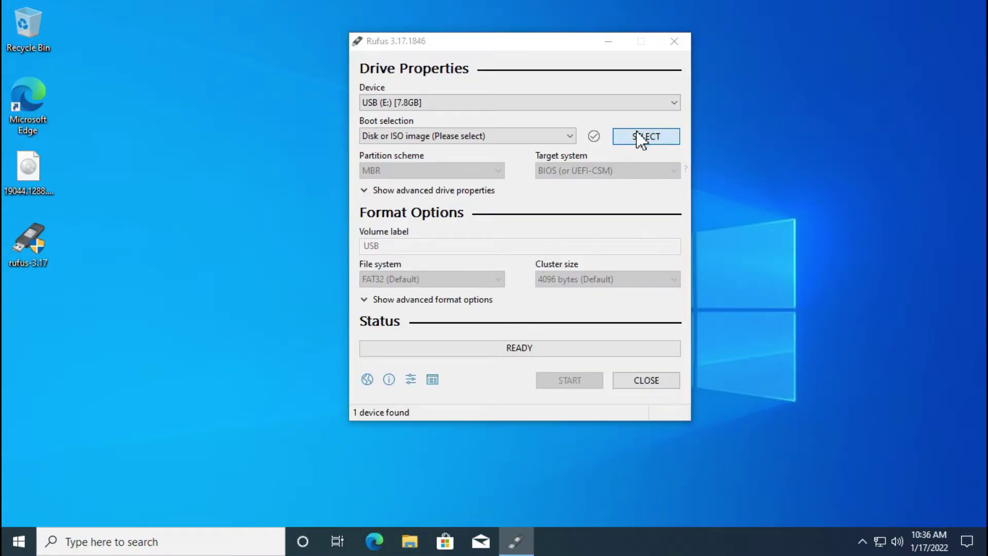
- Select the Windows LTSC ISO from the Desktop and start writing it to the USB drive
{"action": "left_click", "coordinate": [643, 136]}
{"action": "left_click", "coordinate": [429, 164]}
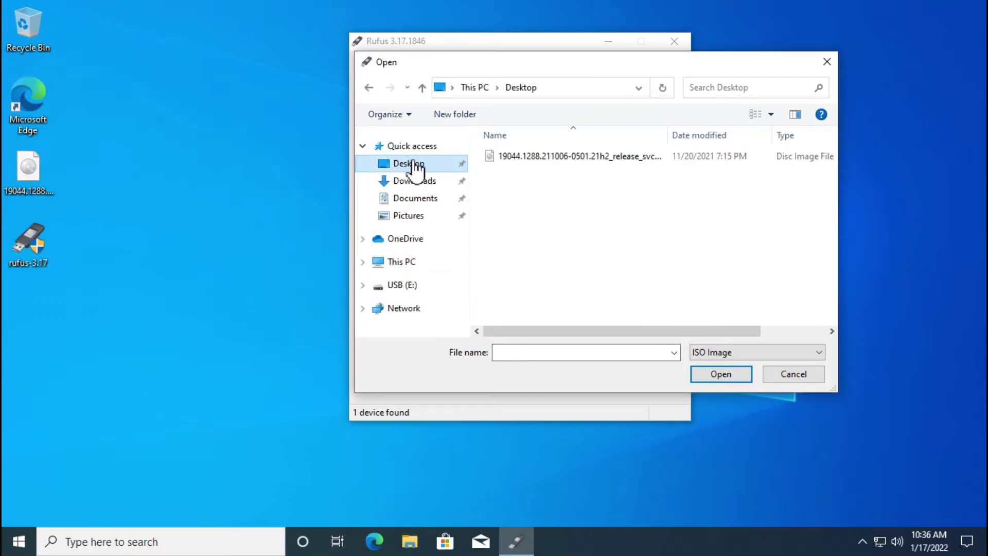
{"action": "double_click", "coordinate": [525, 156]}
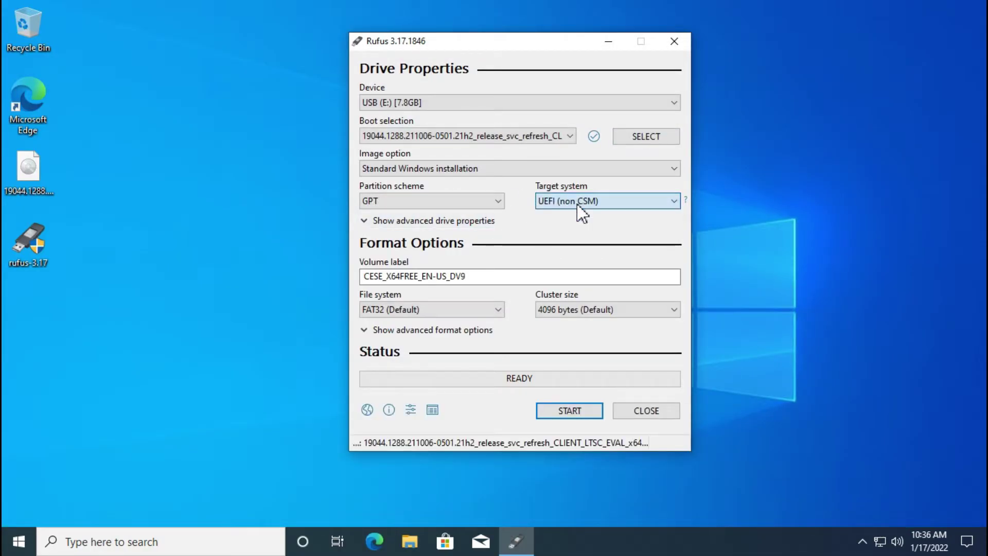
{"action": "left_click", "coordinate": [571, 410]}
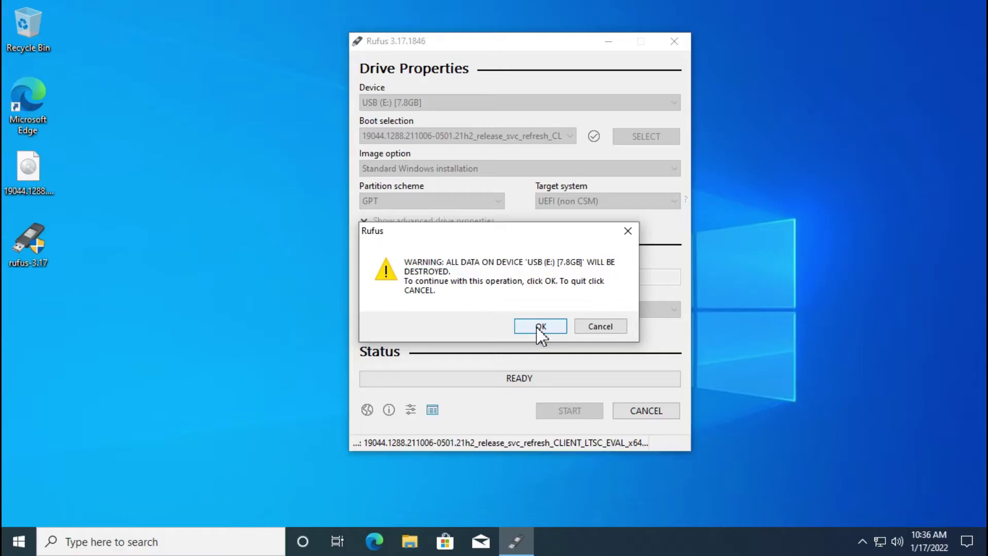
{"action": "left_click", "coordinate": [537, 328]}
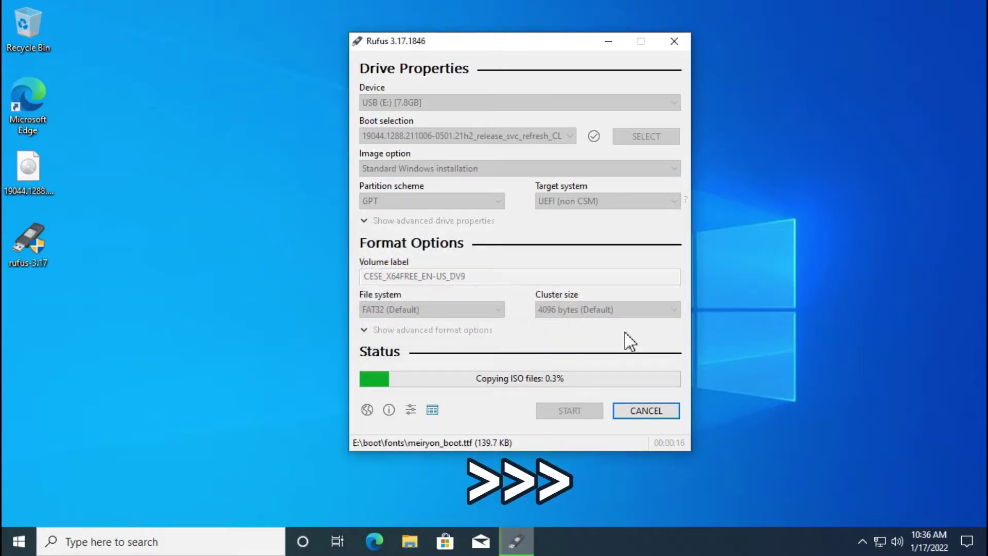
{"action": "left_click", "coordinate": [703, 414]}
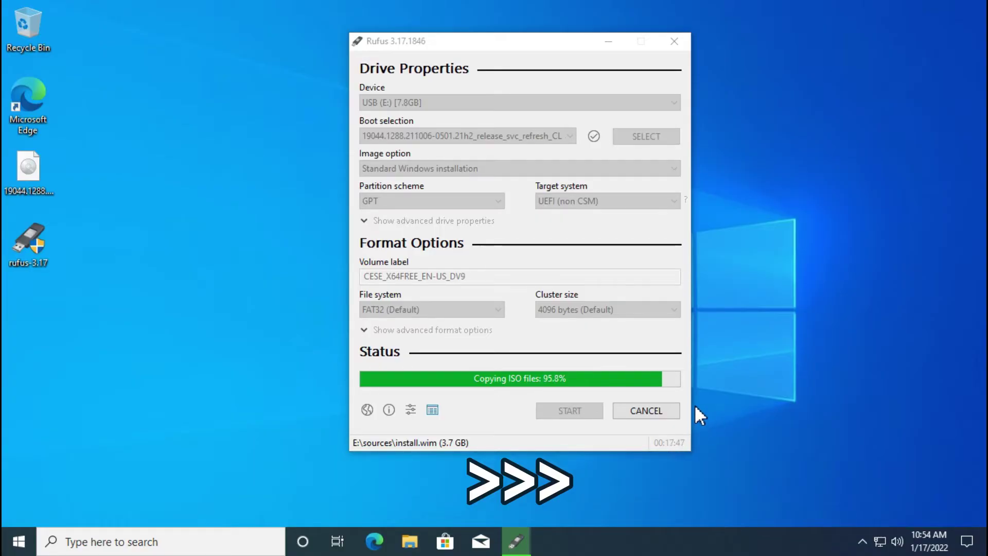
- Close Rufus and go to Settings > Update & Security > Recovery
{"action": "left_click", "coordinate": [645, 410]}
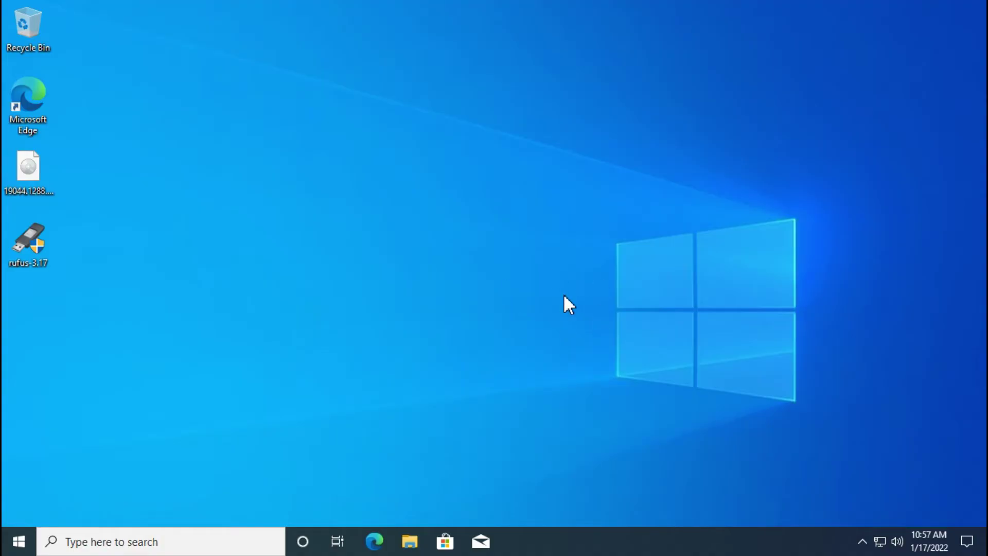
{"action": "left_click", "coordinate": [19, 540]}
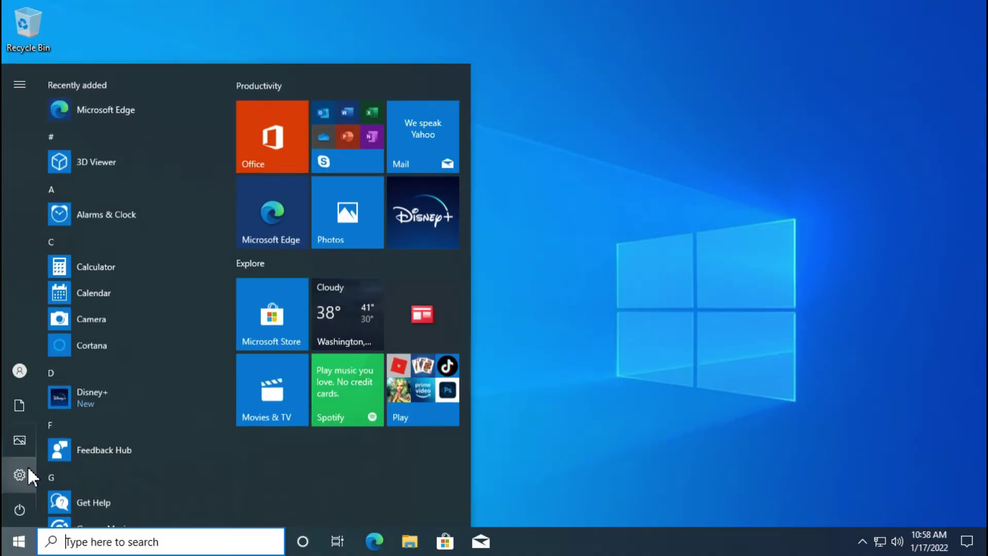
{"action": "left_click", "coordinate": [27, 466]}
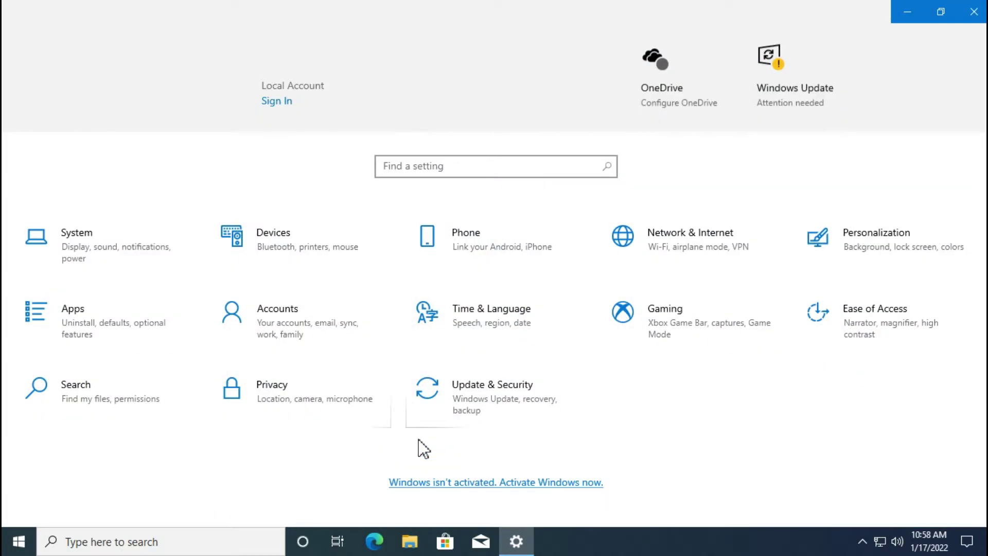
{"action": "left_click", "coordinate": [509, 409]}
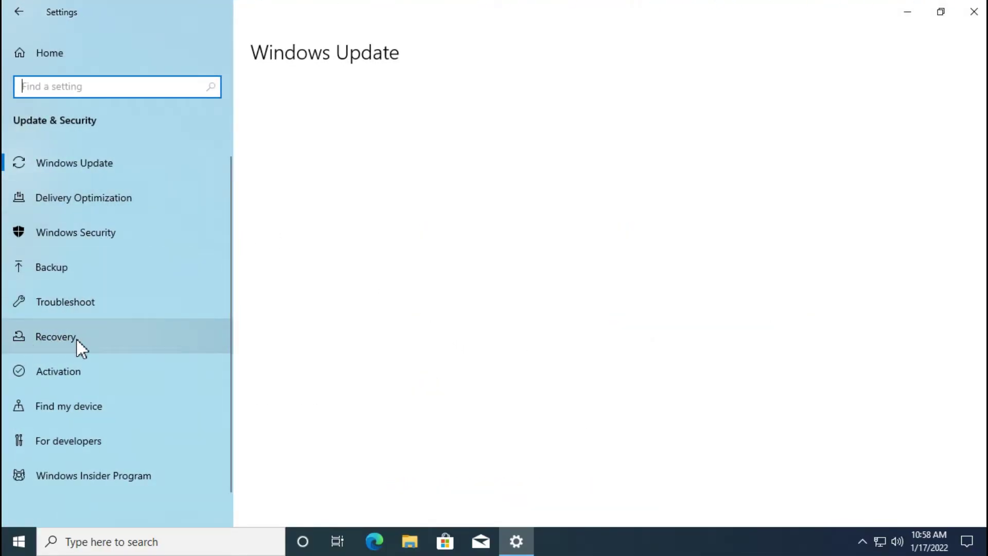
{"action": "left_click", "coordinate": [76, 339]}
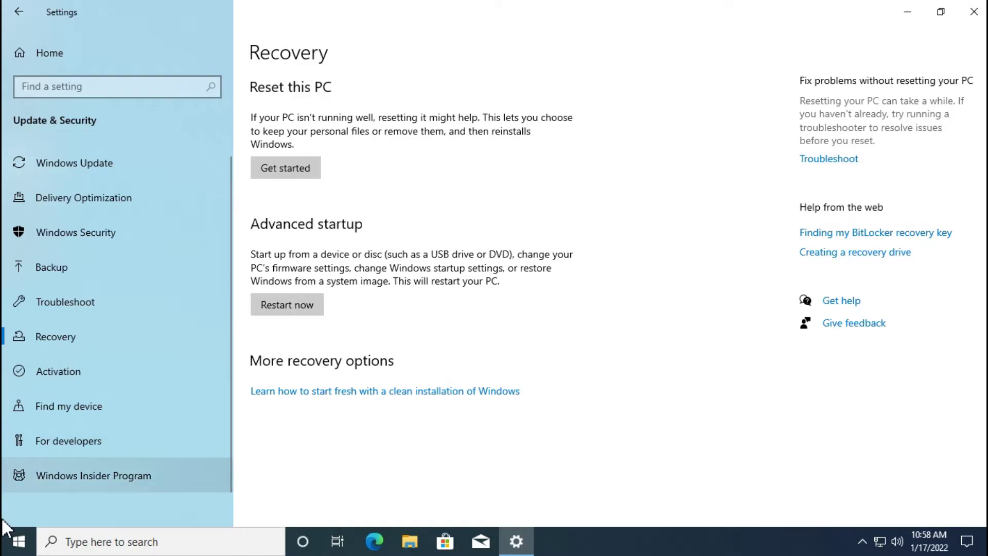
- Restart the PC into the advanced startup options from the Start menu power button
{"action": "left_click", "coordinate": [18, 540]}
{"action": "left_click", "coordinate": [19, 510]}
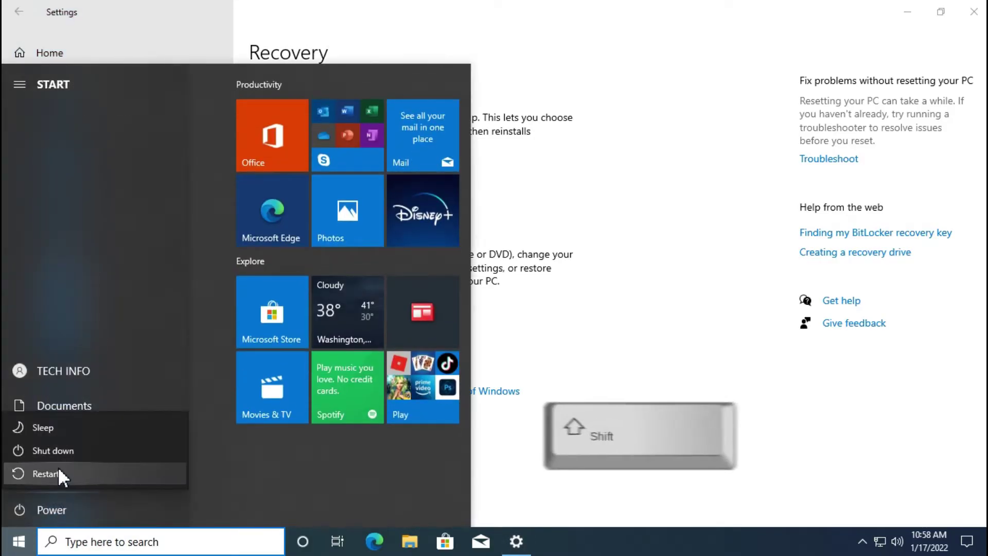
{"action": "left_click", "coordinate": [518, 467]}
- Go through Troubleshoot > Advanced options to an administrator Command Prompt
{"action": "left_click", "coordinate": [286, 305]}
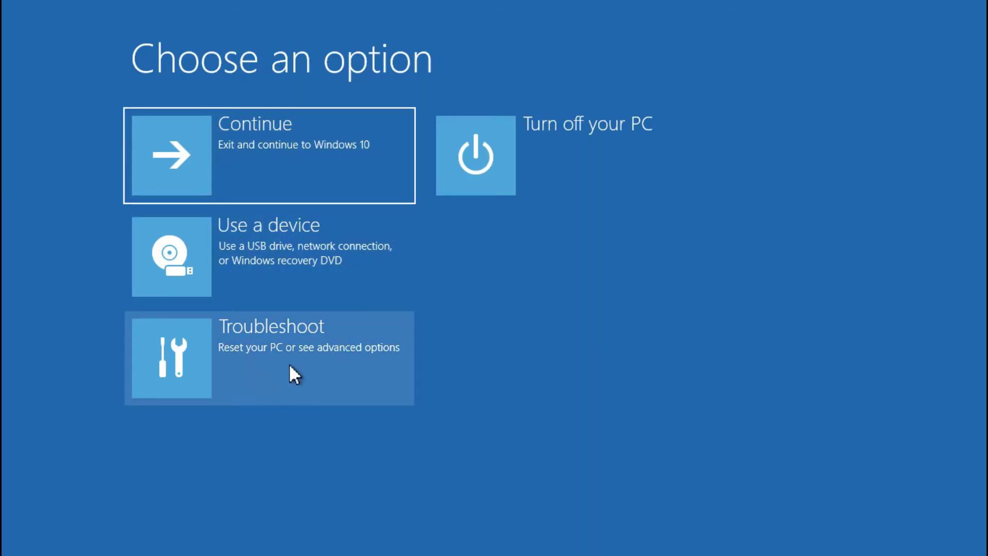
{"action": "left_click", "coordinate": [242, 346]}
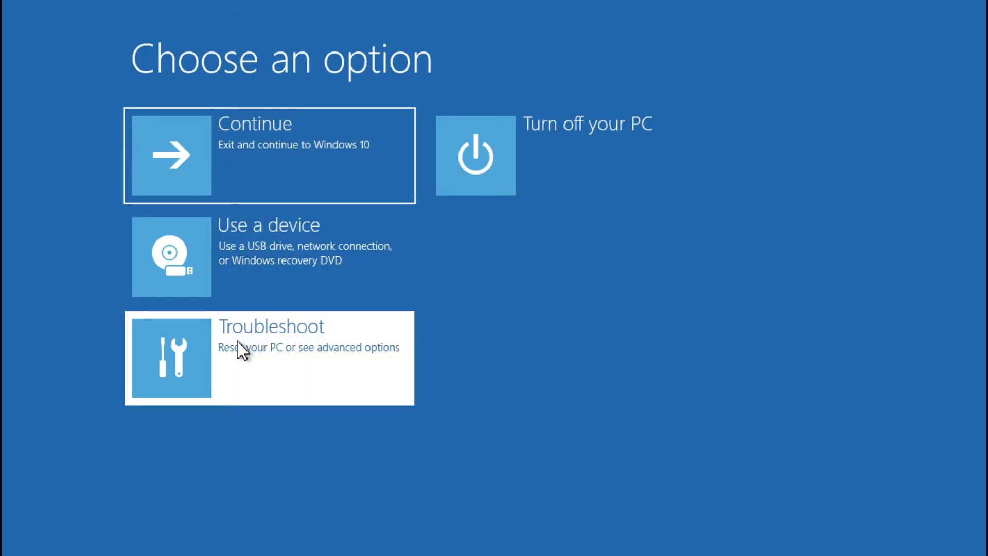
{"action": "left_click", "coordinate": [251, 239]}
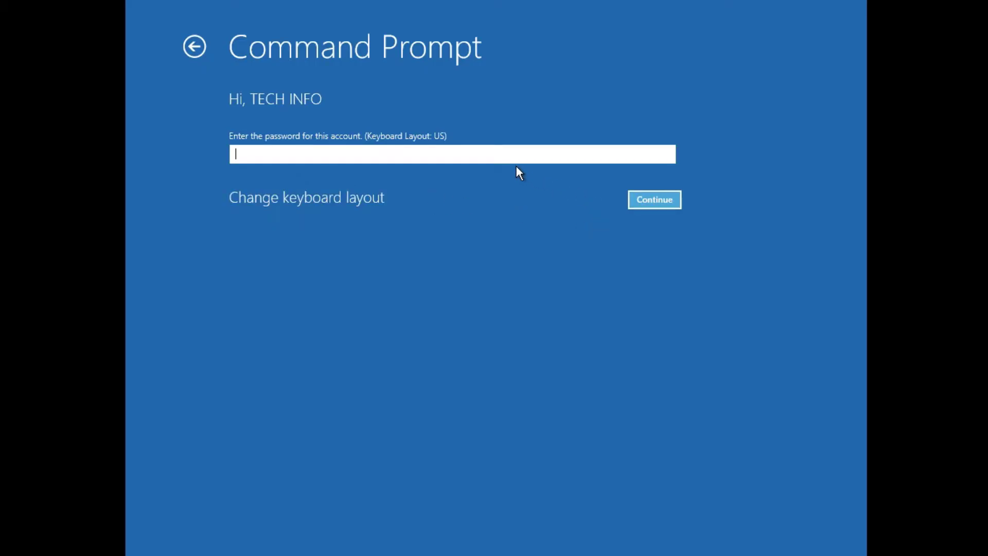
{"action": "left_click", "coordinate": [659, 200]}
- Launch Notepad and browse its Open dialog to the CESE_X64FRE (D:) drive
{"action": "type", "text": "n"}
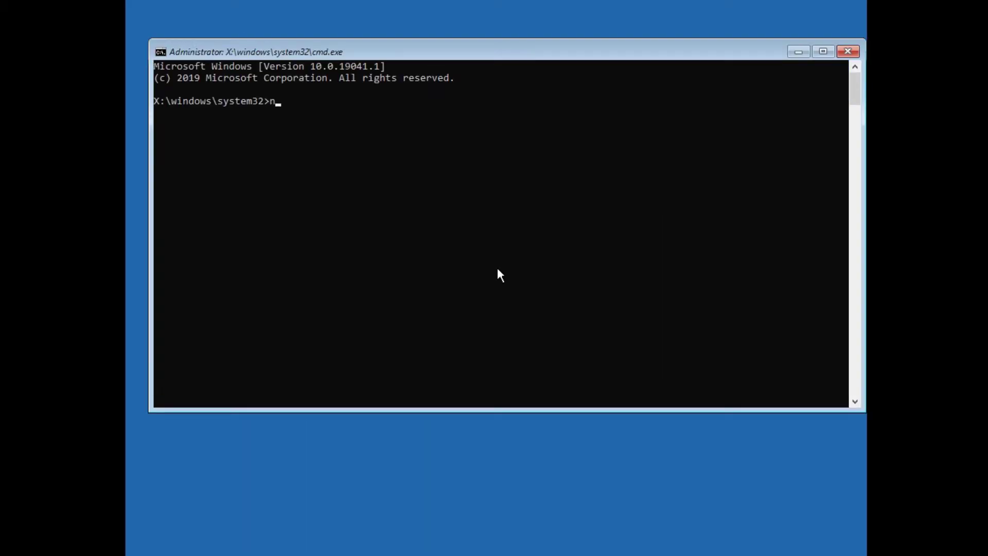
{"action": "type", "text": "epad"}
{"action": "key", "text": "Return"}
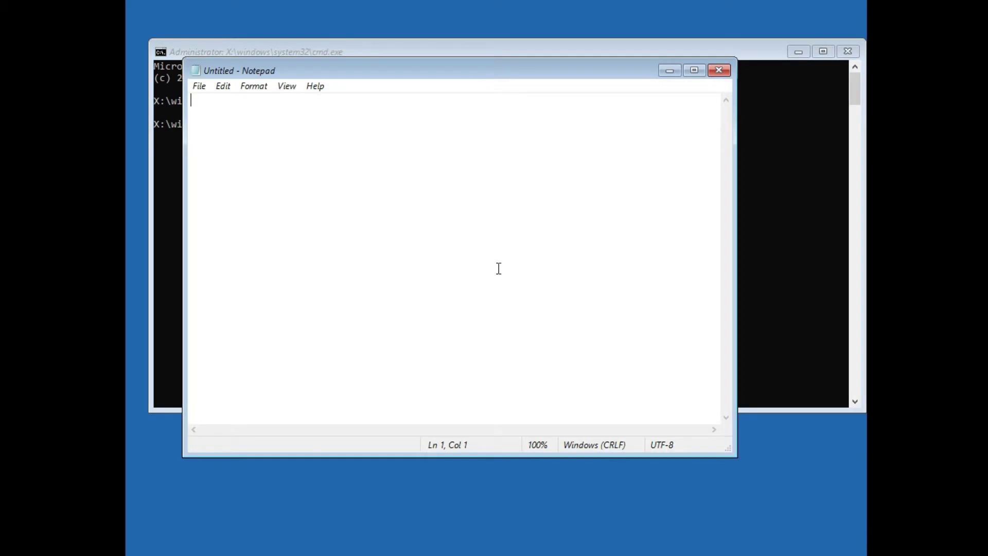
{"action": "left_click", "coordinate": [199, 86]}
{"action": "left_click", "coordinate": [219, 136]}
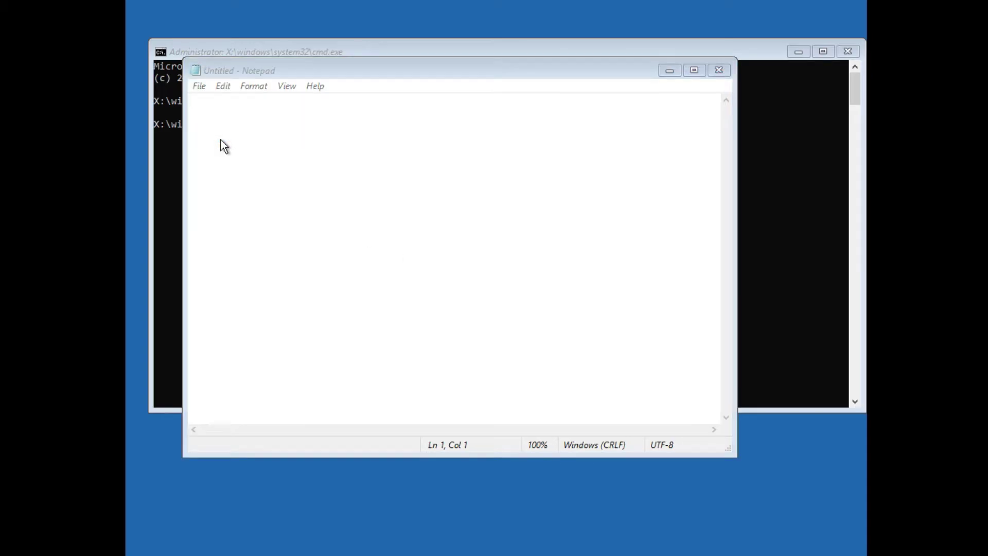
{"action": "left_click", "coordinate": [217, 251]}
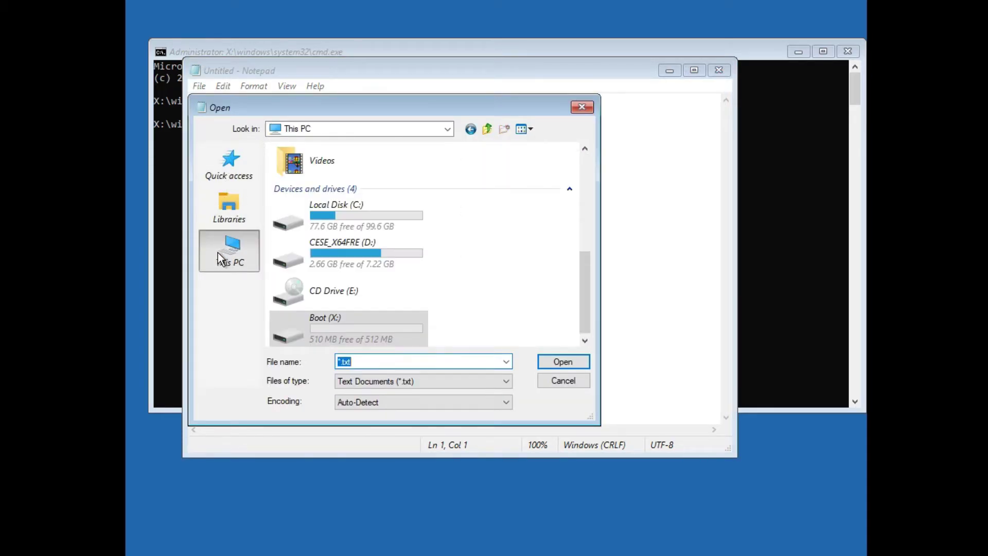
{"action": "double_click", "coordinate": [350, 243]}
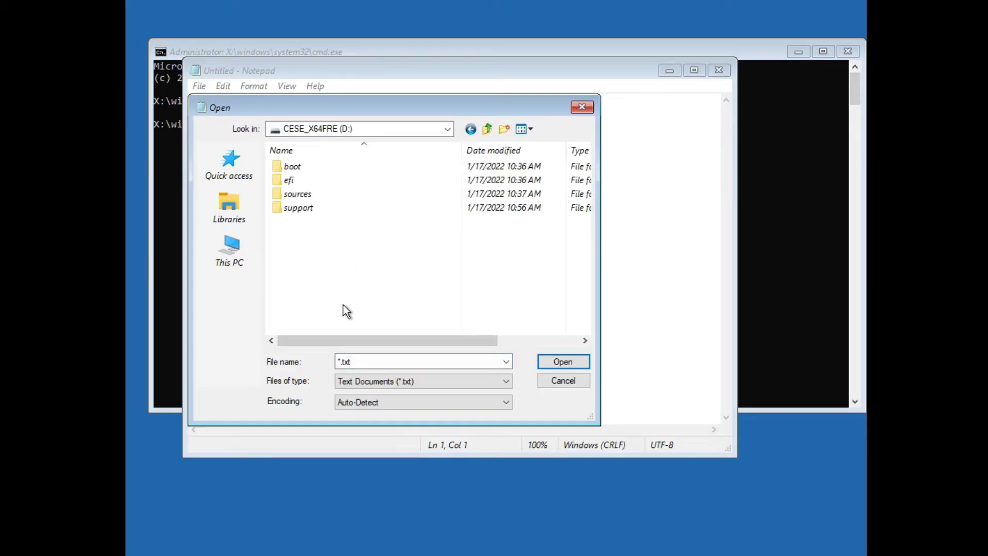
- Show All Files, run setup as administrator, then close the dialog and Notepad
{"action": "left_click", "coordinate": [357, 381]}
{"action": "left_click", "coordinate": [353, 404]}
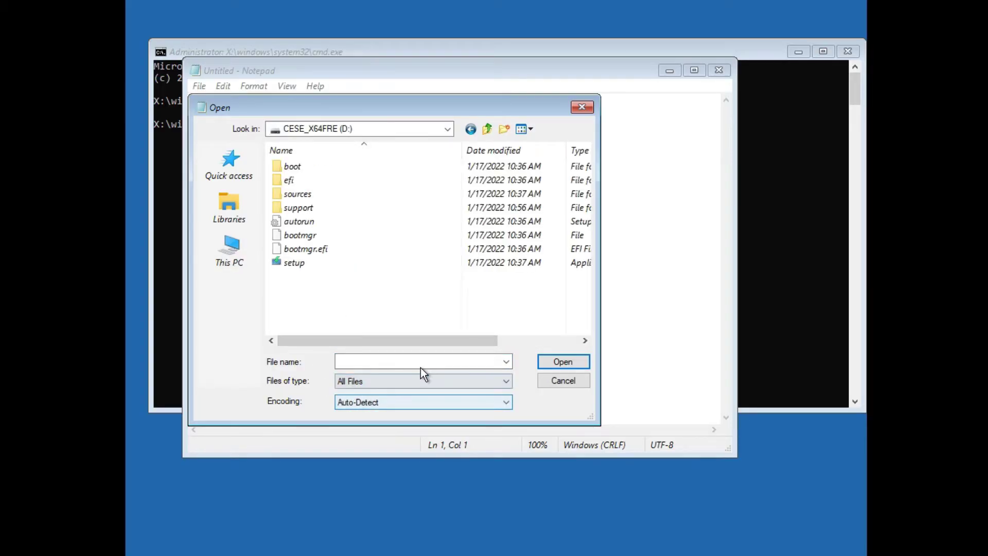
{"action": "left_click", "coordinate": [375, 262]}
{"action": "right_click", "coordinate": [376, 261]}
{"action": "left_click", "coordinate": [391, 308]}
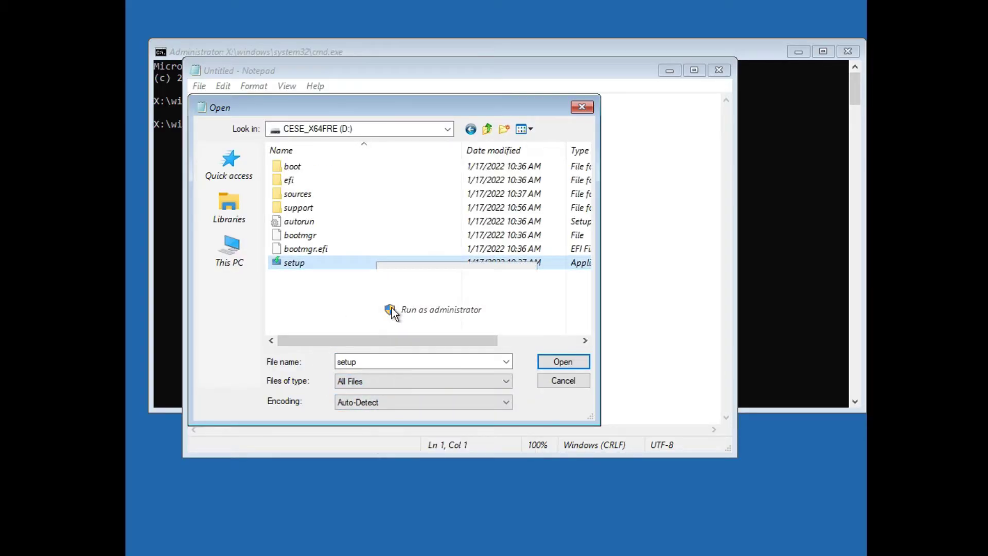
{"action": "left_click", "coordinate": [582, 107]}
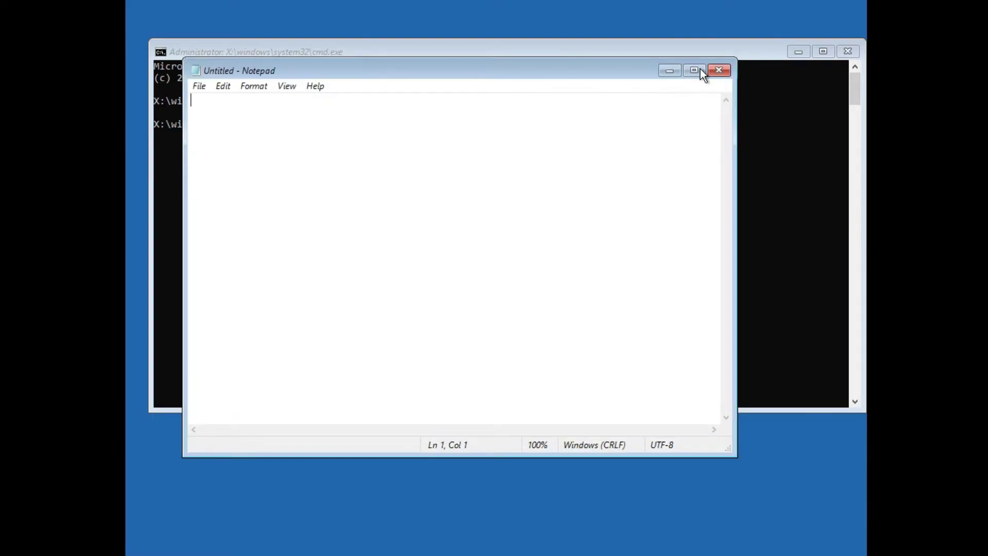
{"action": "left_click", "coordinate": [719, 69]}
- Install Windows 10 Enterprise LTSC Evaluation, accepting the license terms and choosing Custom installation
{"action": "left_click", "coordinate": [676, 398]}
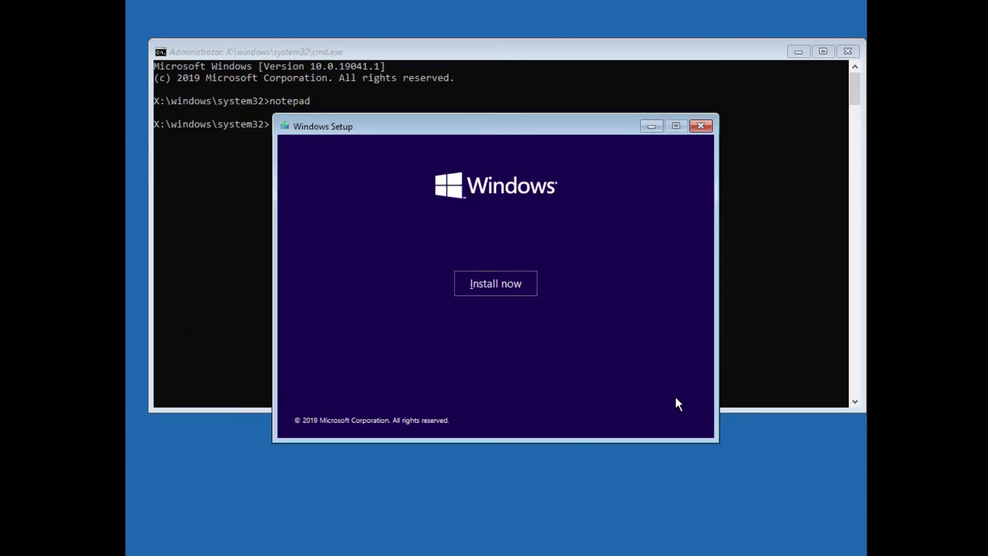
{"action": "left_click", "coordinate": [499, 283]}
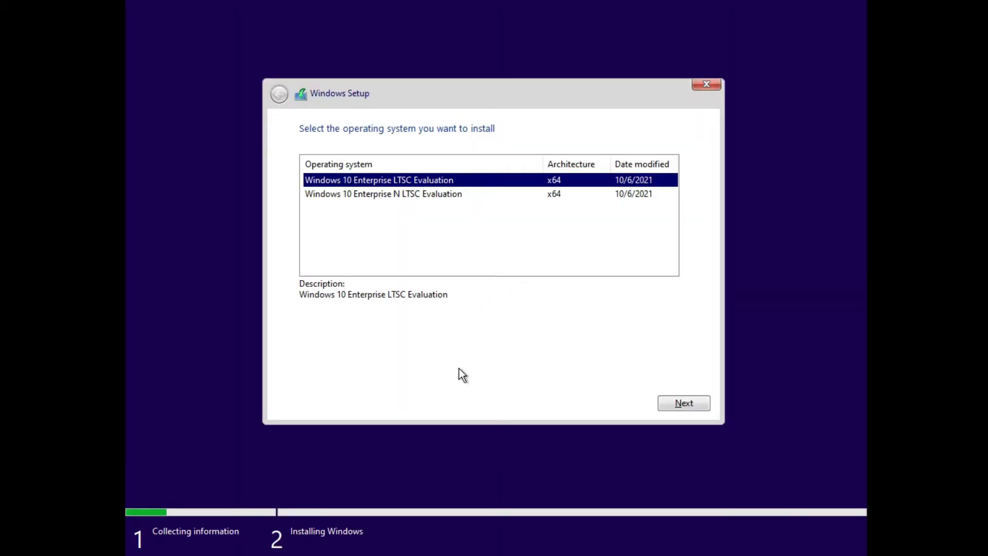
{"action": "left_click", "coordinate": [701, 405]}
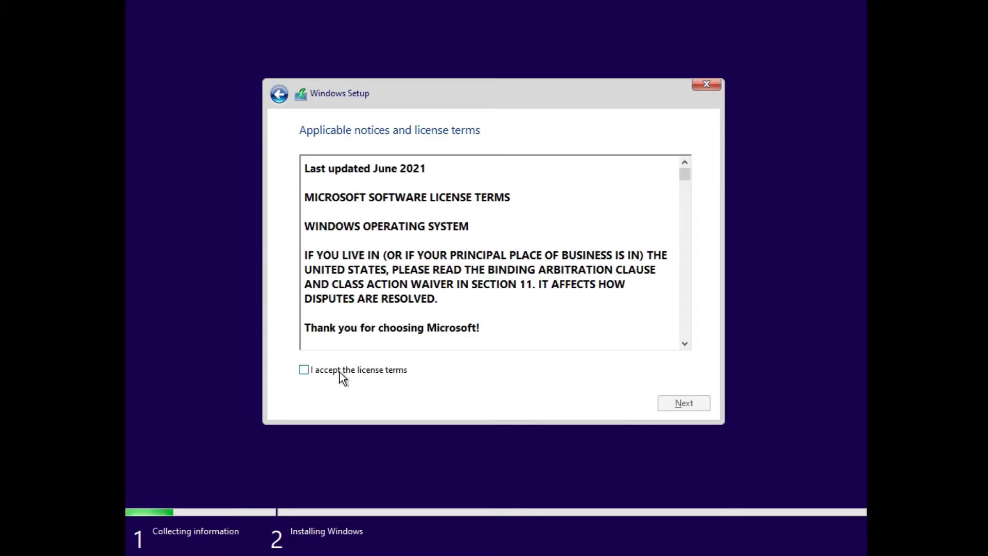
{"action": "left_click", "coordinate": [305, 371]}
{"action": "left_click", "coordinate": [679, 403]}
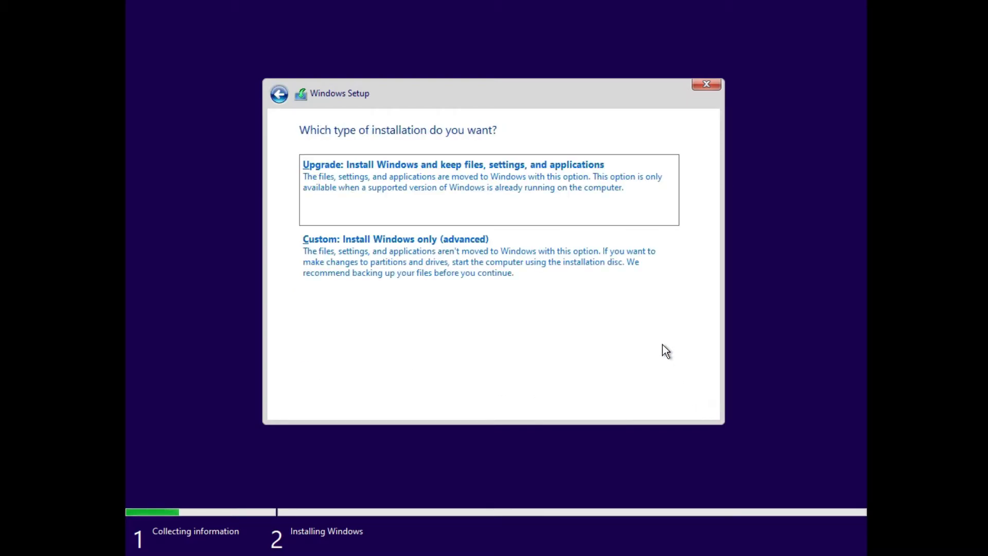
{"action": "left_click", "coordinate": [623, 266]}
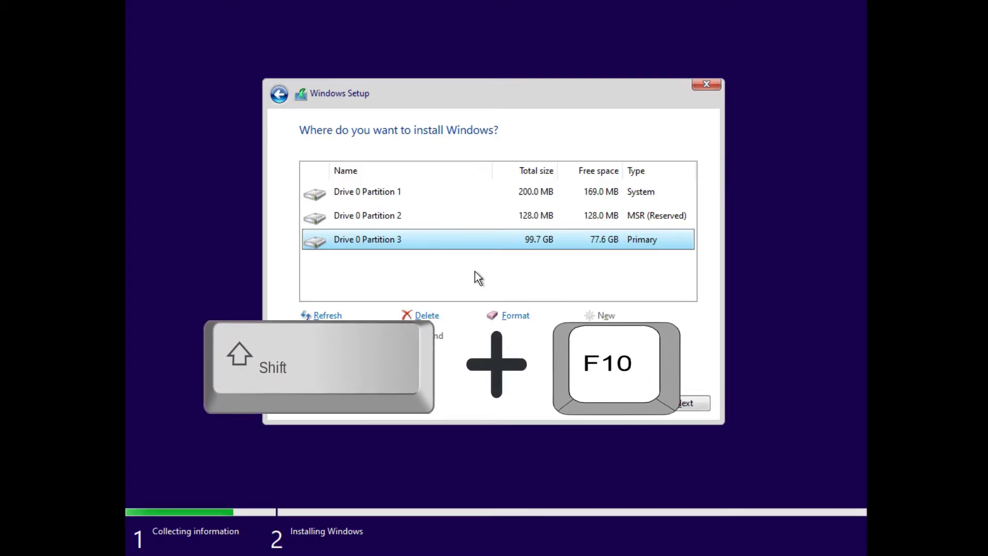
- Open a command prompt with Shift+F10 and use diskpart to list disks, select Disk 0 and clean it
{"action": "key", "text": "shift+F10"}
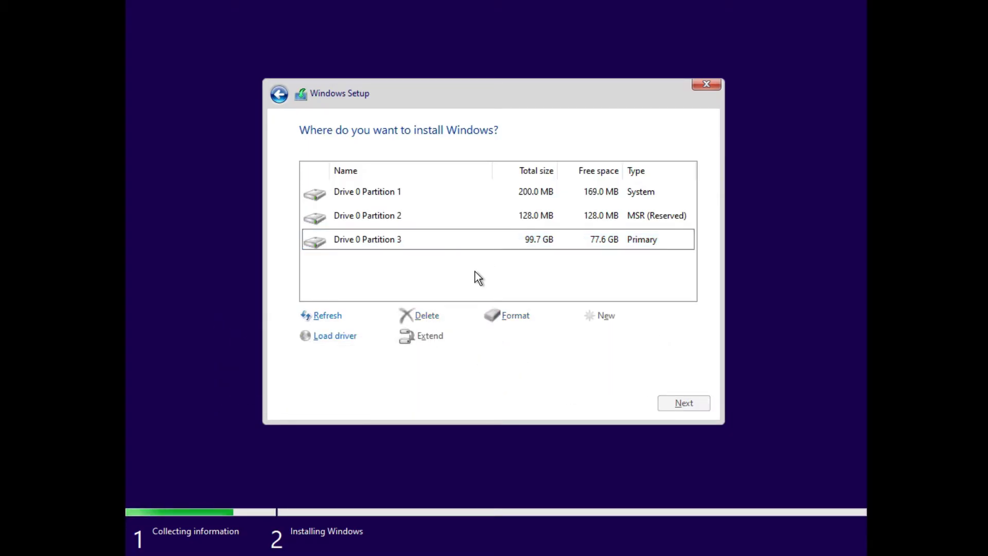
{"action": "type", "text": "diskpart"}
{"action": "key", "text": "Return"}
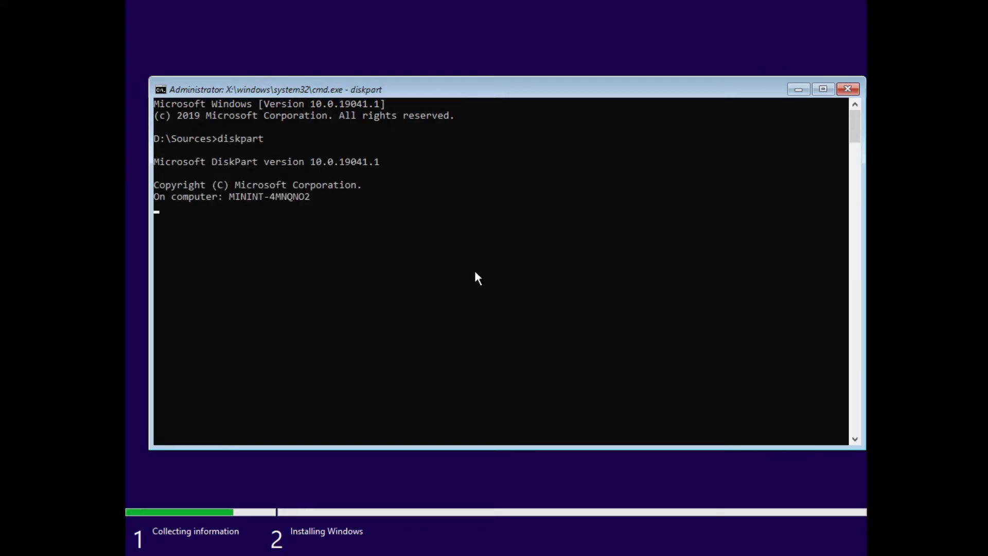
{"action": "type", "text": "list disk"}
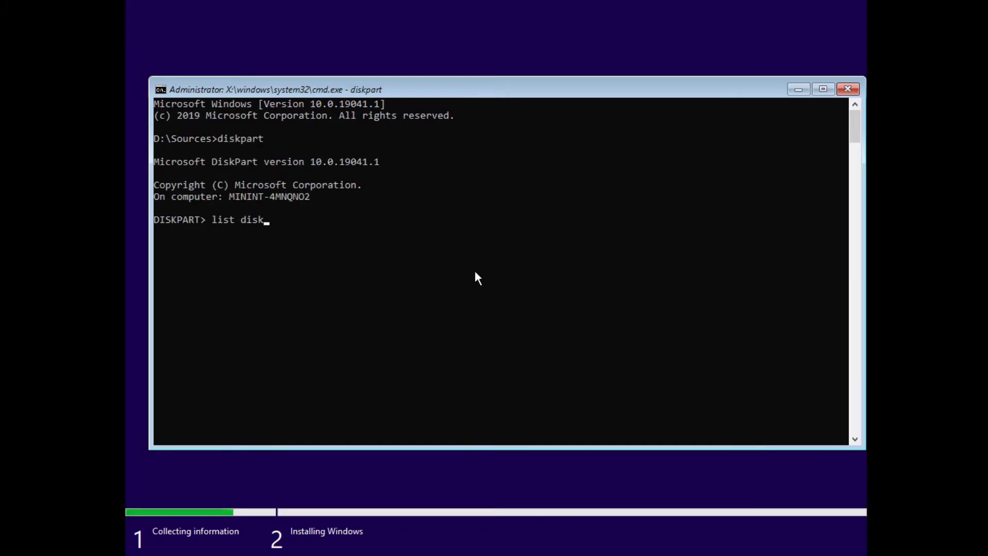
{"action": "key", "text": "Return"}
{"action": "type", "text": "select disk 0"}
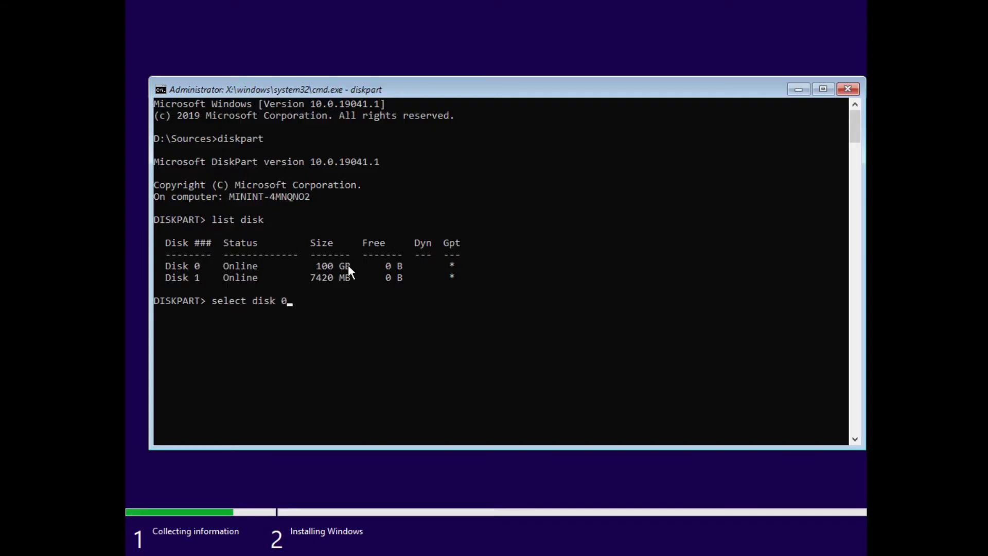
{"action": "key", "text": "Return"}
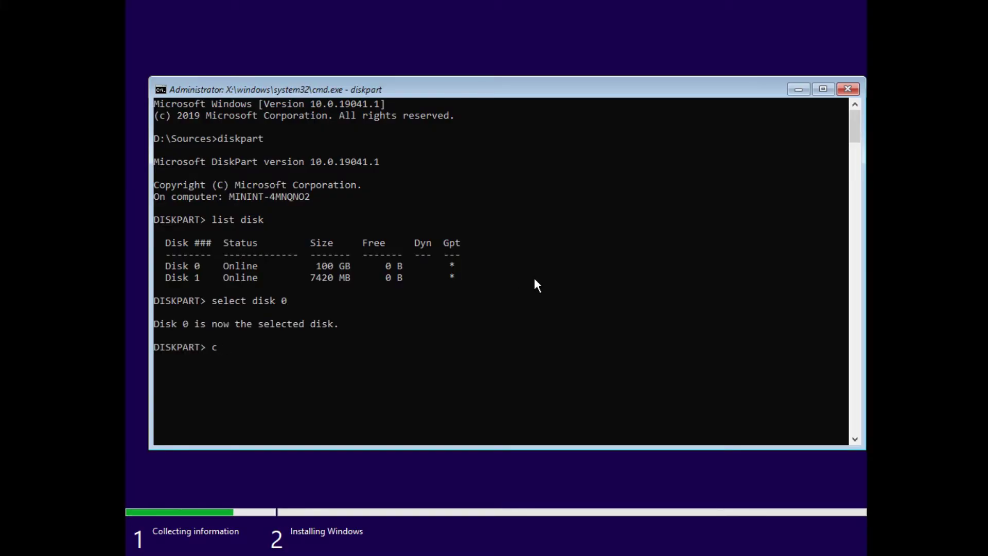
{"action": "type", "text": "lean"}
{"action": "key", "text": "Return"}
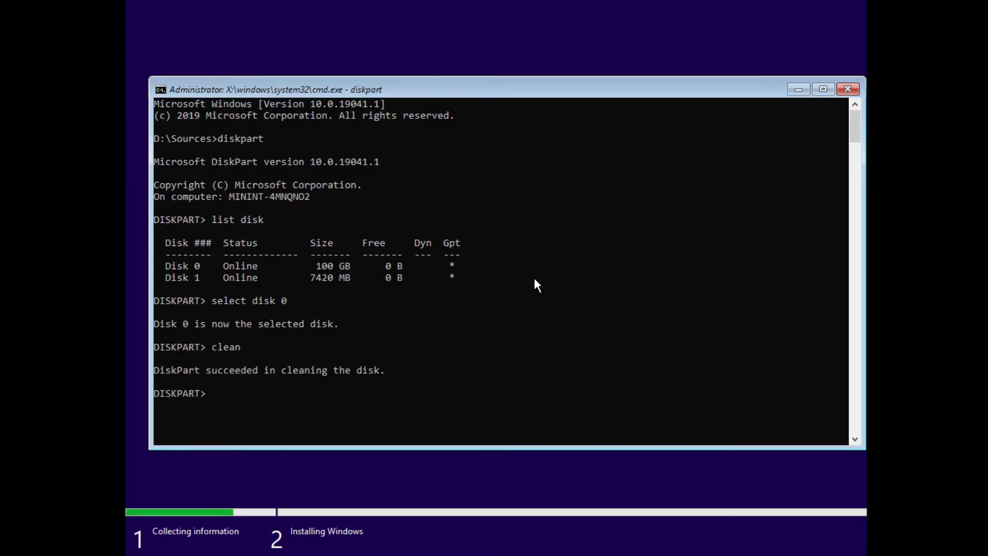
- Exit diskpart and the command prompt, then refresh Setup's drive list
{"action": "type", "text": "exit"}
{"action": "key", "text": "Return"}
{"action": "type", "text": "ex"}
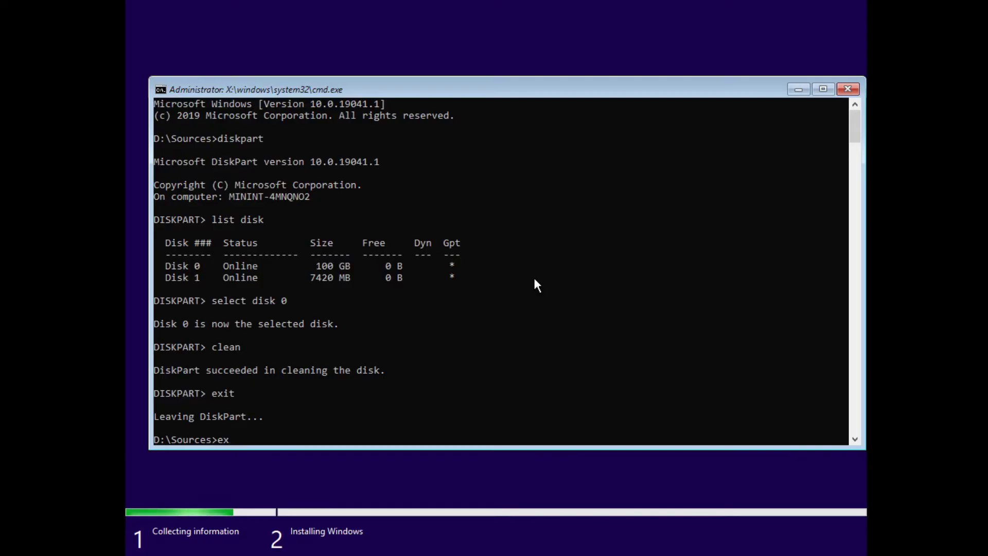
{"action": "type", "text": "it"}
{"action": "key", "text": "Return"}
{"action": "left_click", "coordinate": [320, 316]}
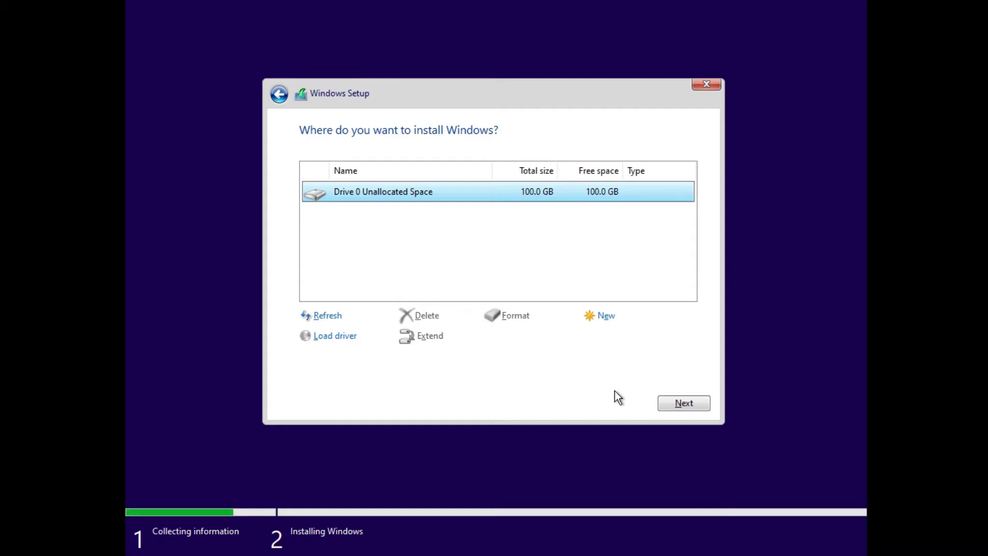
- Install Windows on Drive 0 Unallocated Space and close the leftover Setup and command prompt windows
{"action": "left_click", "coordinate": [687, 403]}
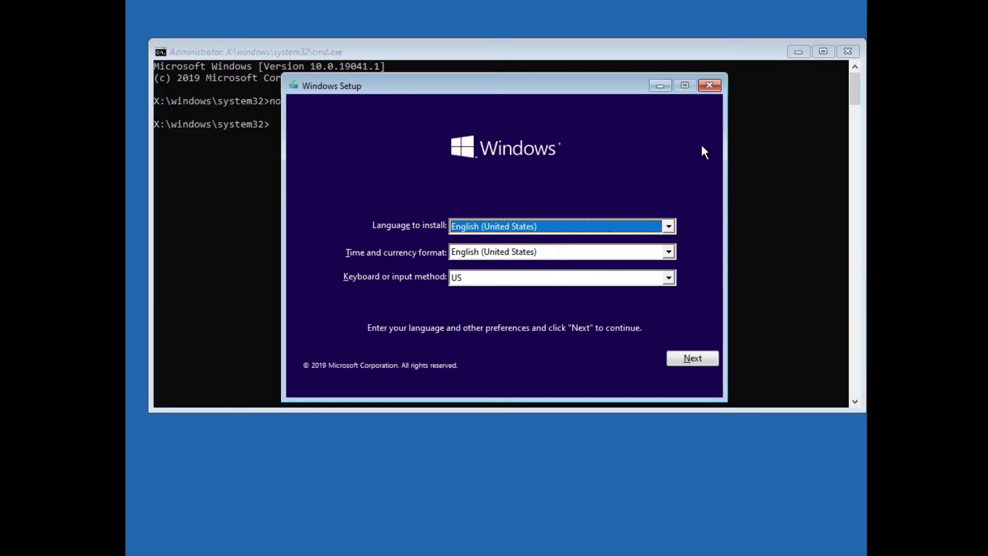
{"action": "left_click", "coordinate": [709, 86]}
{"action": "left_click", "coordinate": [848, 51]}
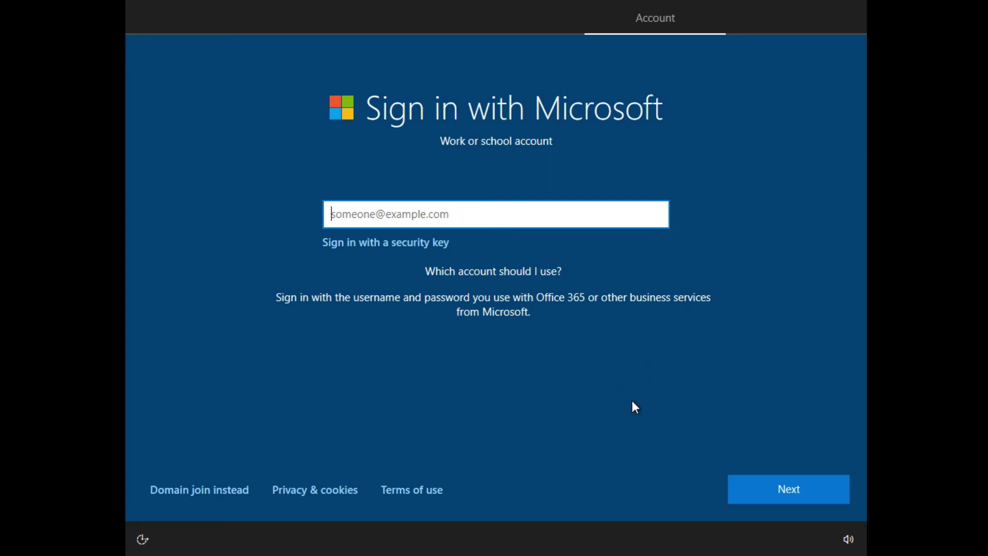
- Create an offline local account named 'TECH INFO' with no password
{"action": "left_click", "coordinate": [206, 489]}
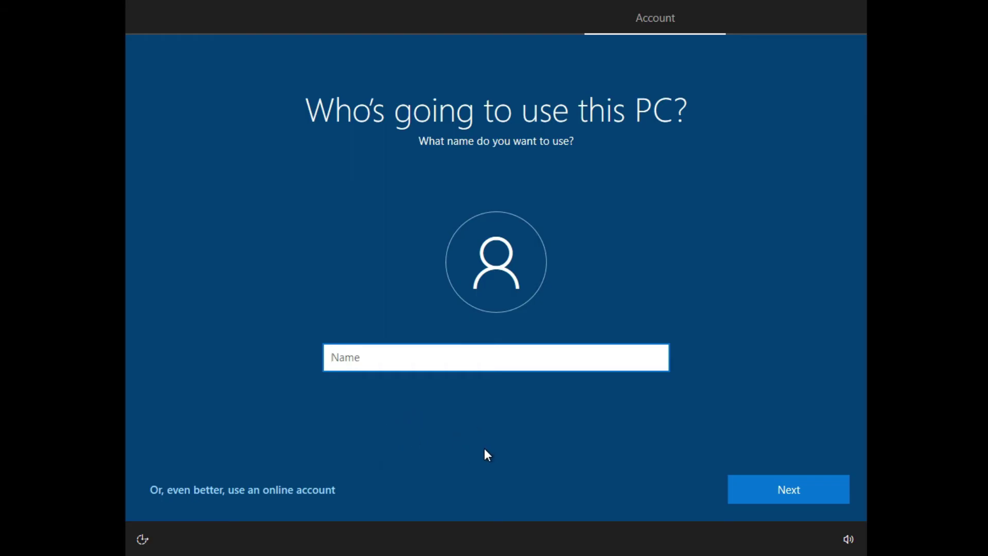
{"action": "type", "text": "TECH INFO"}
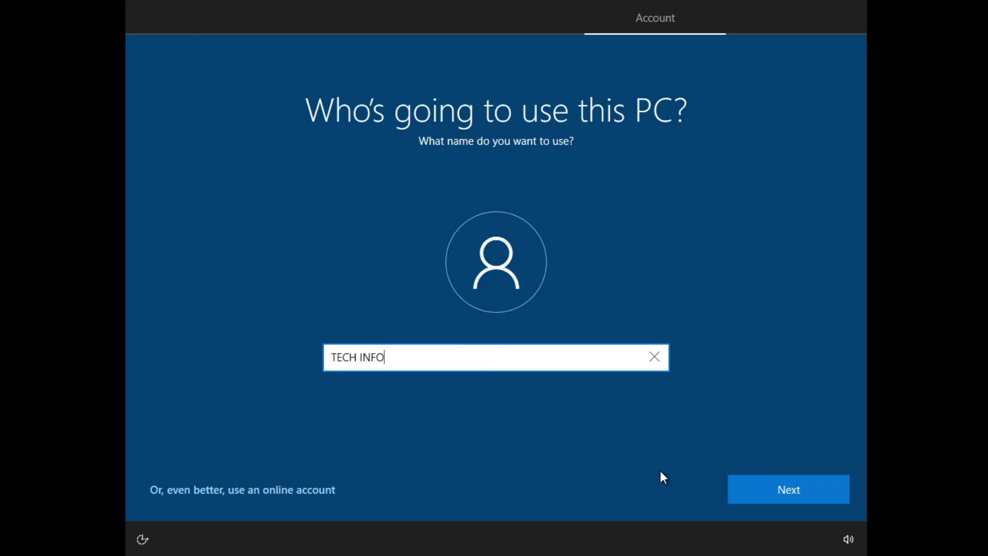
{"action": "left_click", "coordinate": [765, 480]}
{"action": "left_click", "coordinate": [766, 480]}
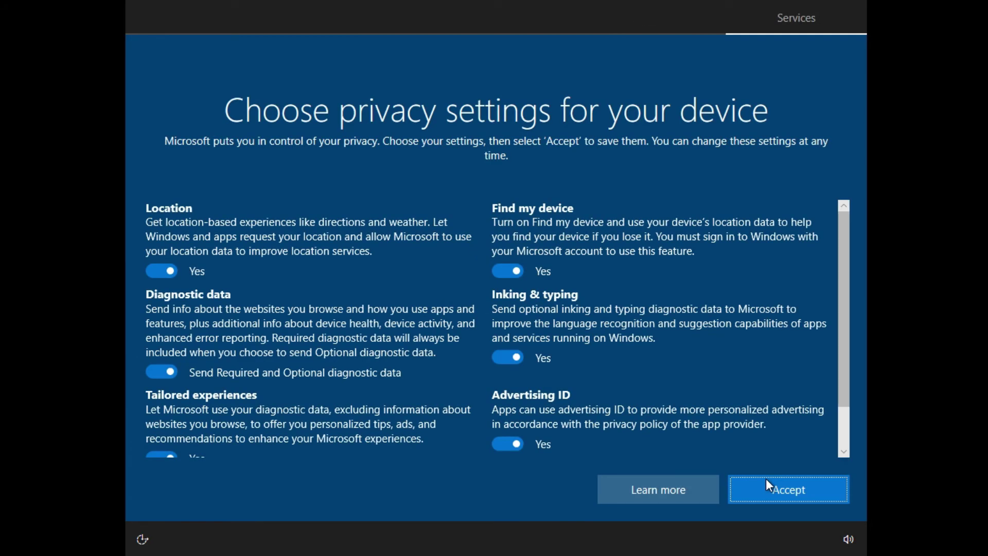
- Turn every privacy option off, limit diagnostic data to required only, and accept
{"action": "left_click", "coordinate": [162, 271]}
{"action": "left_click", "coordinate": [513, 272]}
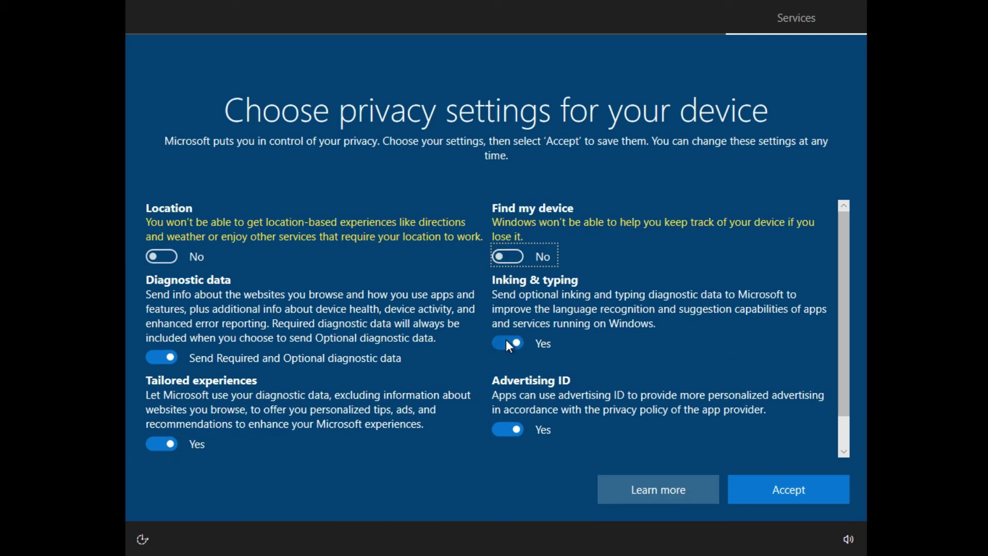
{"action": "left_click", "coordinate": [506, 341]}
{"action": "left_click", "coordinate": [499, 428]}
{"action": "left_click", "coordinate": [170, 441]}
{"action": "left_click", "coordinate": [176, 359]}
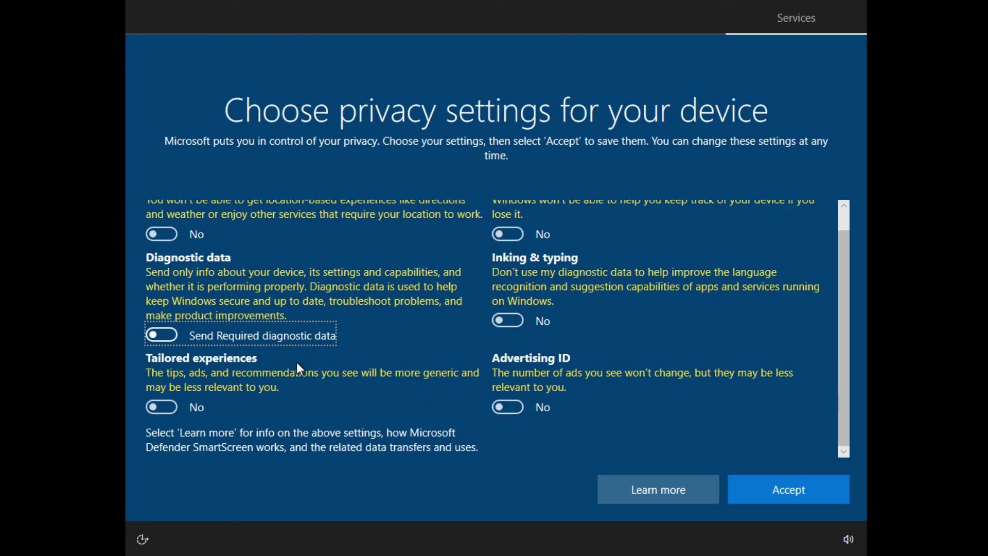
{"action": "left_click", "coordinate": [808, 492]}
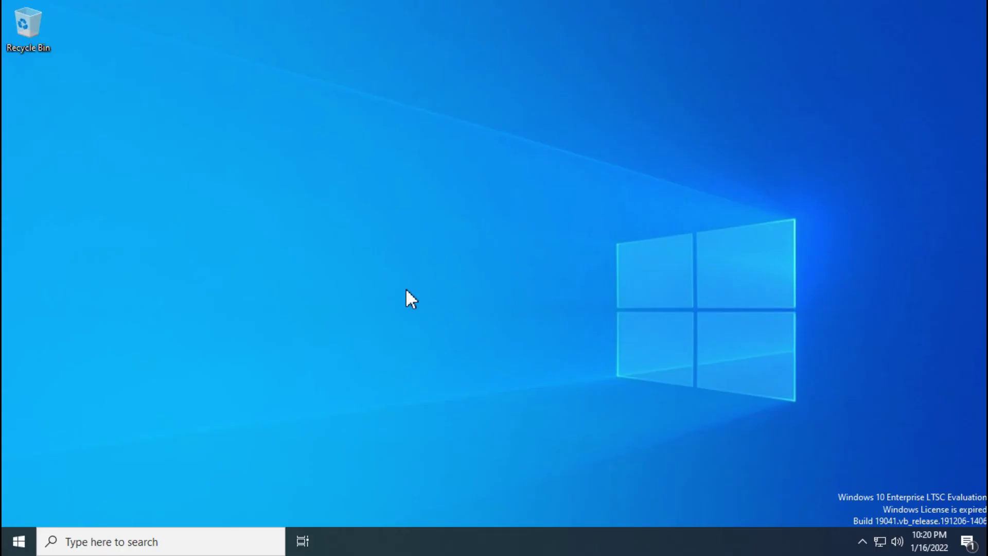
- Open the Start menu and bring up, then dismiss, Microsoft Edge's context menu
{"action": "key", "text": "super"}
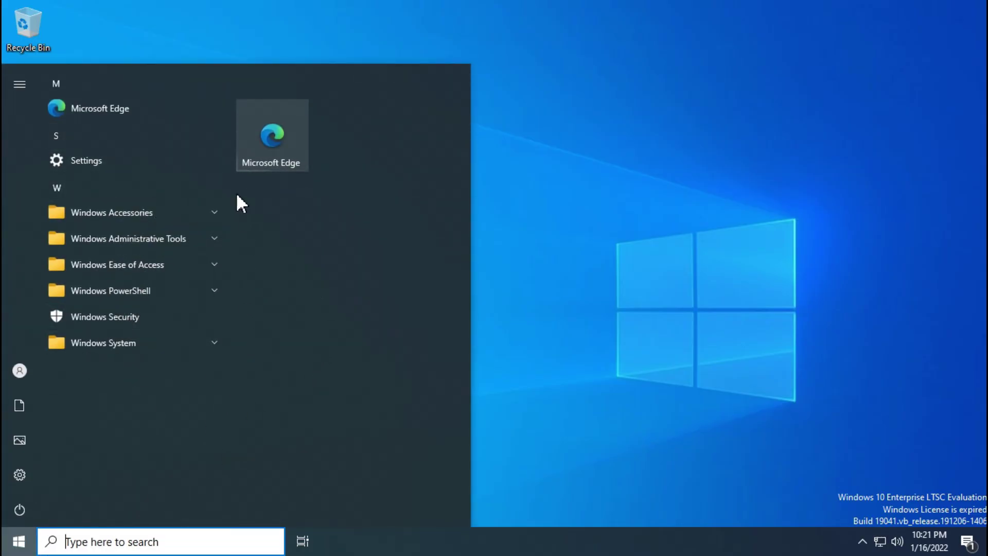
{"action": "right_click", "coordinate": [167, 102]}
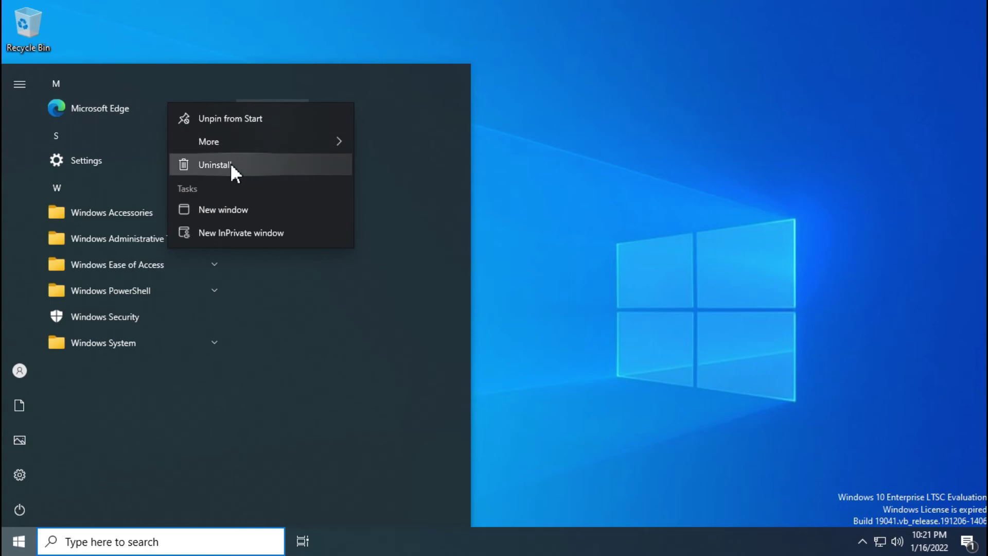
{"action": "left_click", "coordinate": [406, 106]}
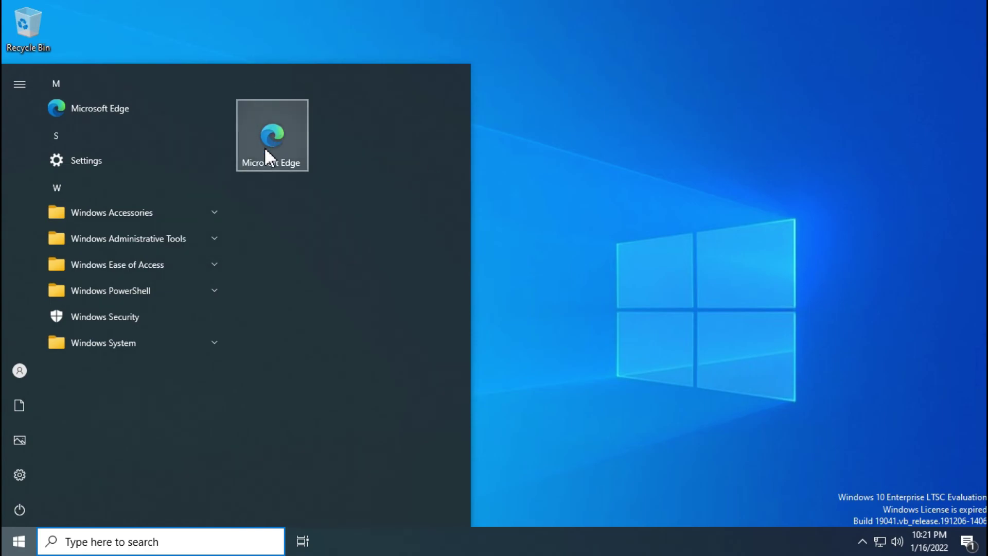
- Scroll through the installed apps under Settings > Apps & features, then close Settings
{"action": "left_click", "coordinate": [26, 475]}
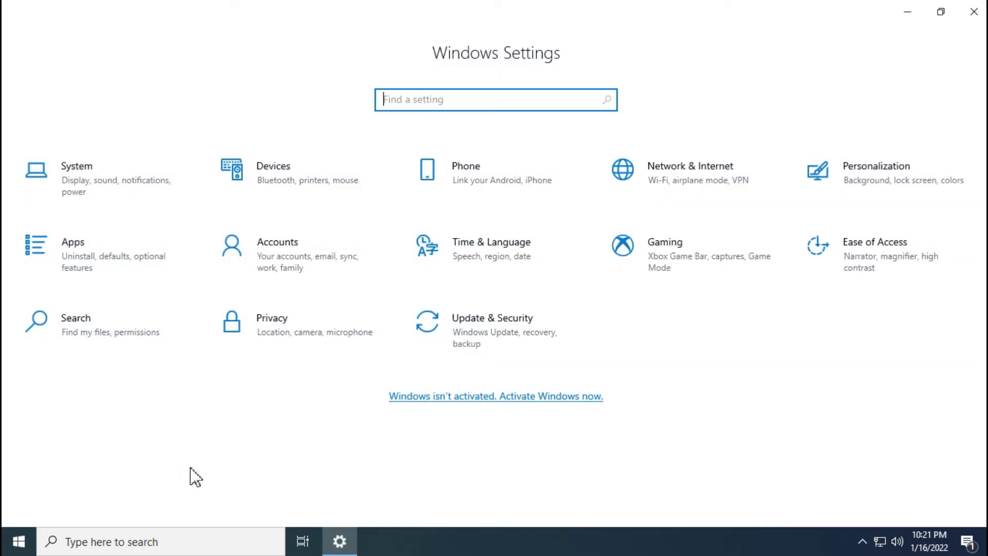
{"action": "left_click", "coordinate": [178, 258]}
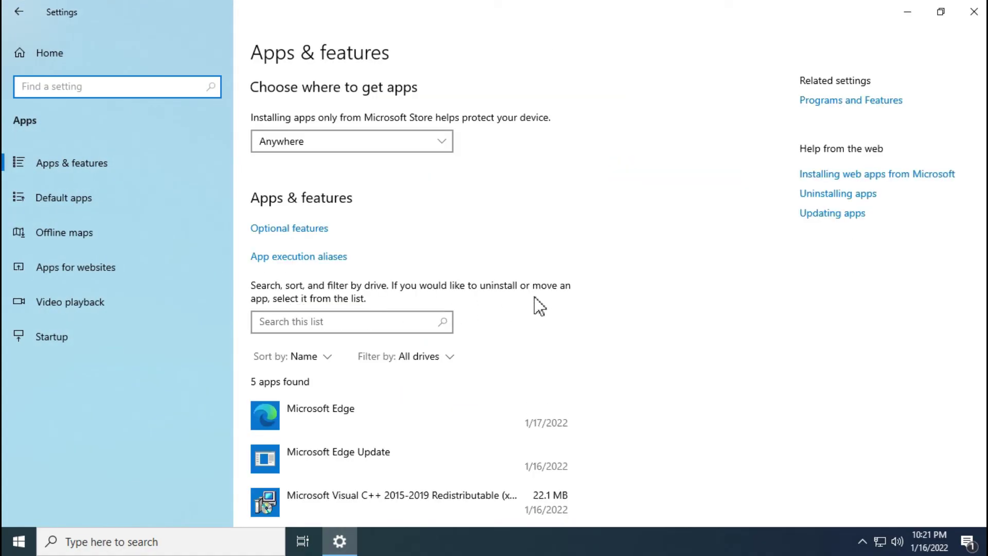
{"action": "scroll", "coordinate": [540, 307], "scroll_direction": "down", "scroll_amount": 3}
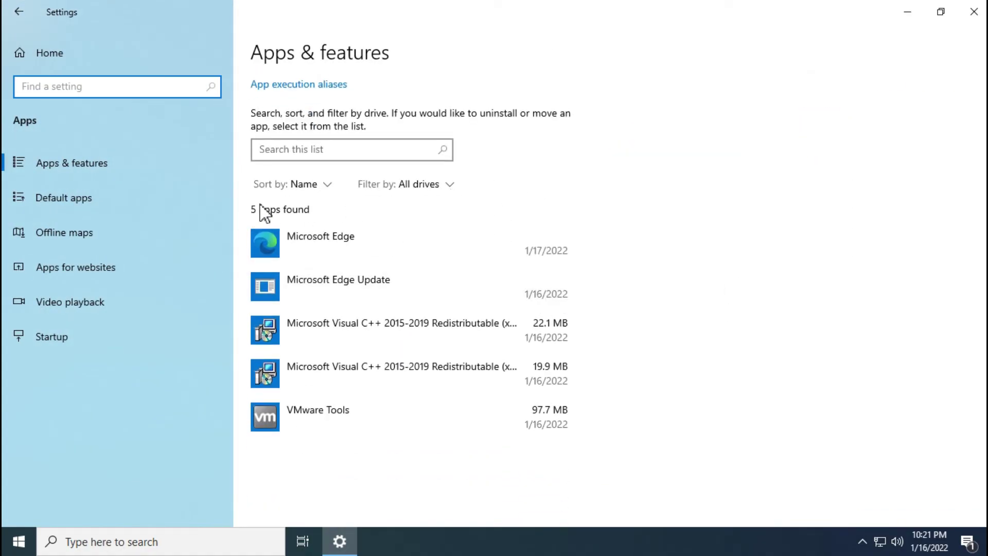
{"action": "left_click", "coordinate": [973, 11]}
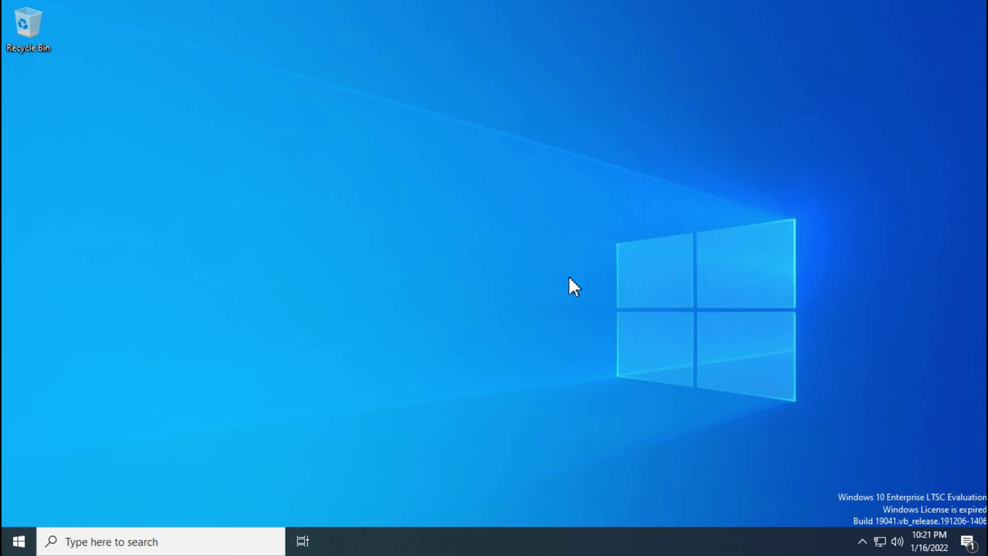